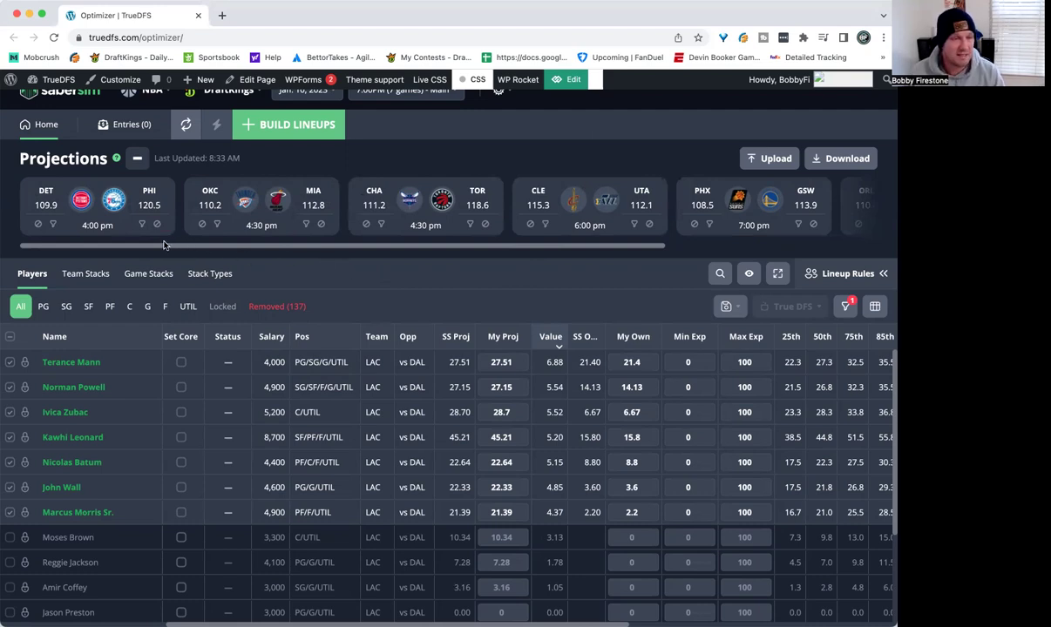
Clear the LAC team filter on the DAL–LAC game so players from every team are listed
mouse_move(64, 231)
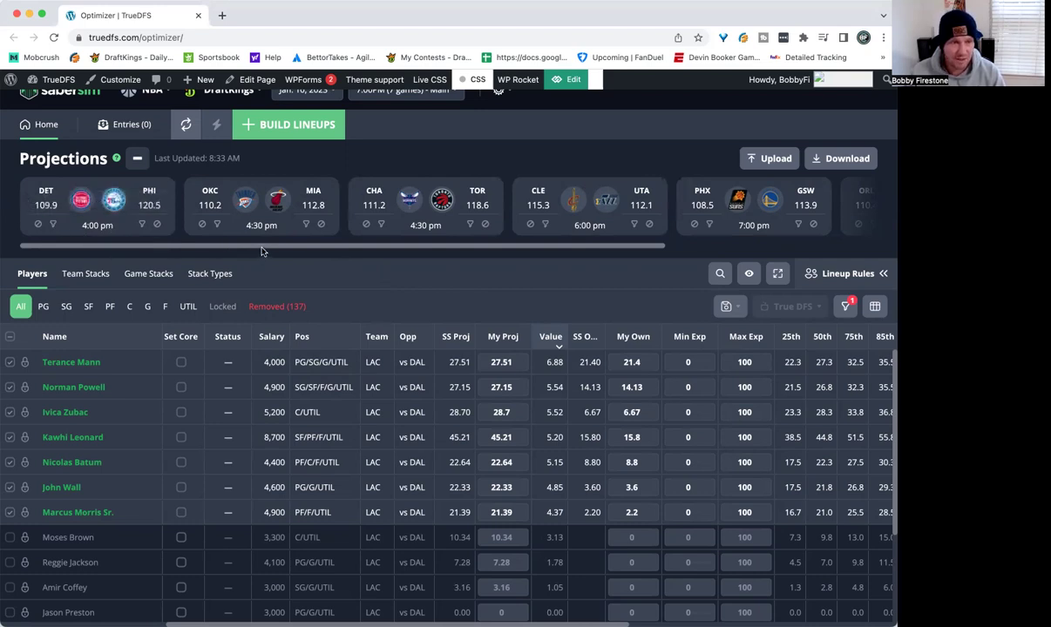
left_click_drag(262, 251, 640, 262)
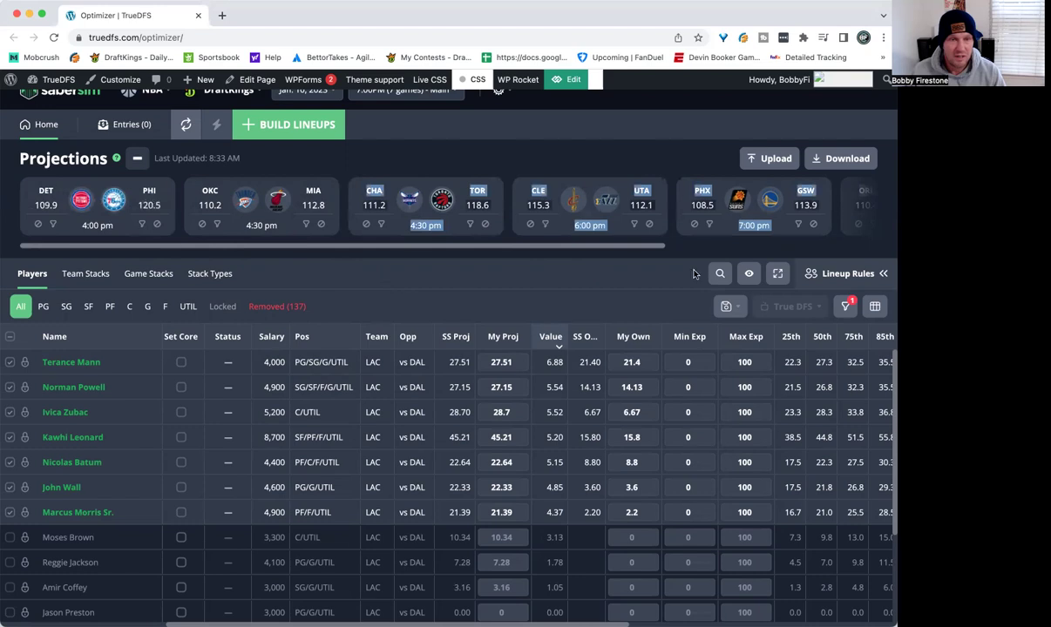
left_click(757, 249)
scroll(757, 249, "right", 5)
left_click(844, 224)
left_click_drag(581, 251, 198, 244)
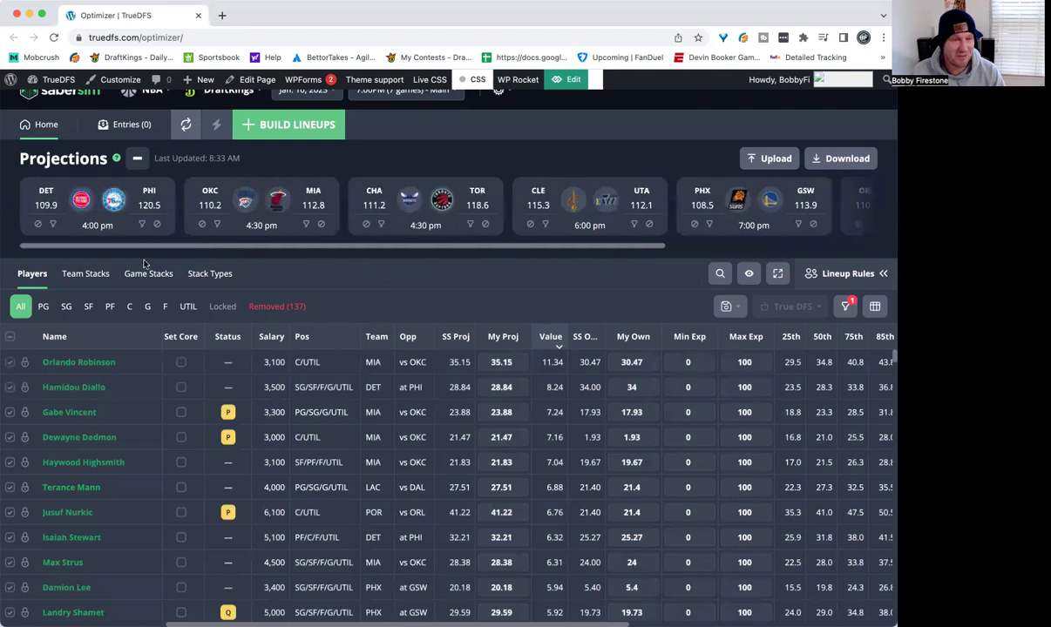
Review the DET and PHI player projections by filtering the player list to each team in turn, clearing each filter
left_click(53, 224)
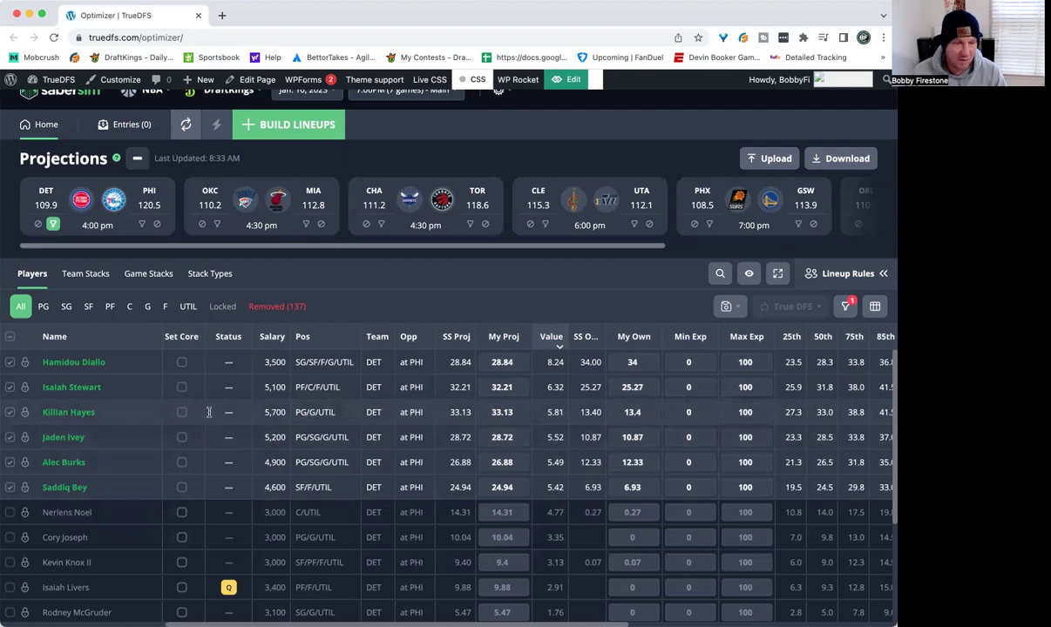
scroll(285, 540, "down", 1)
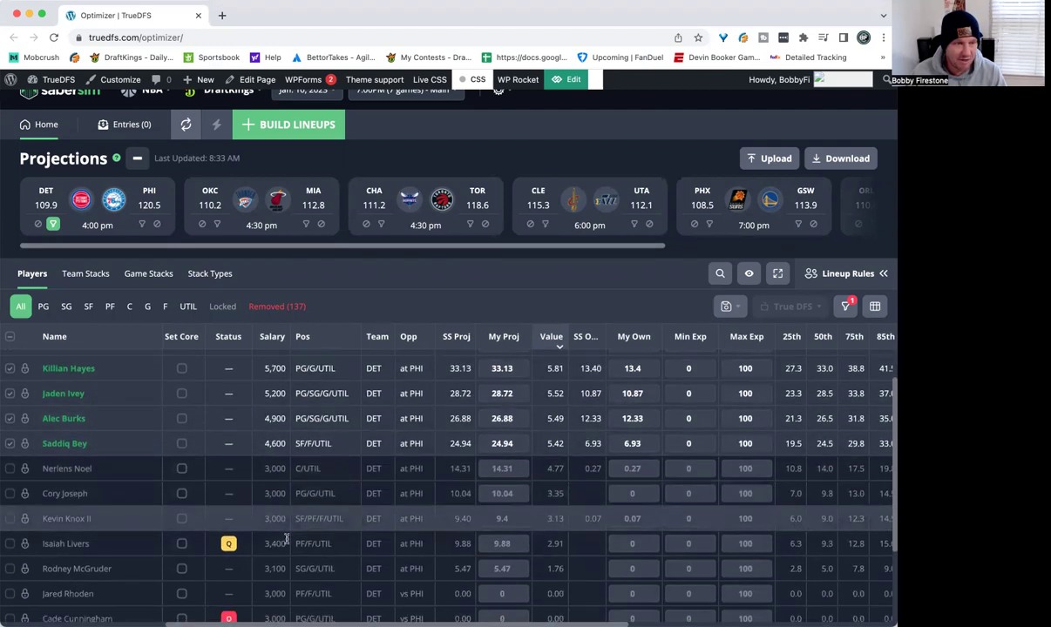
scroll(285, 540, "up", 1)
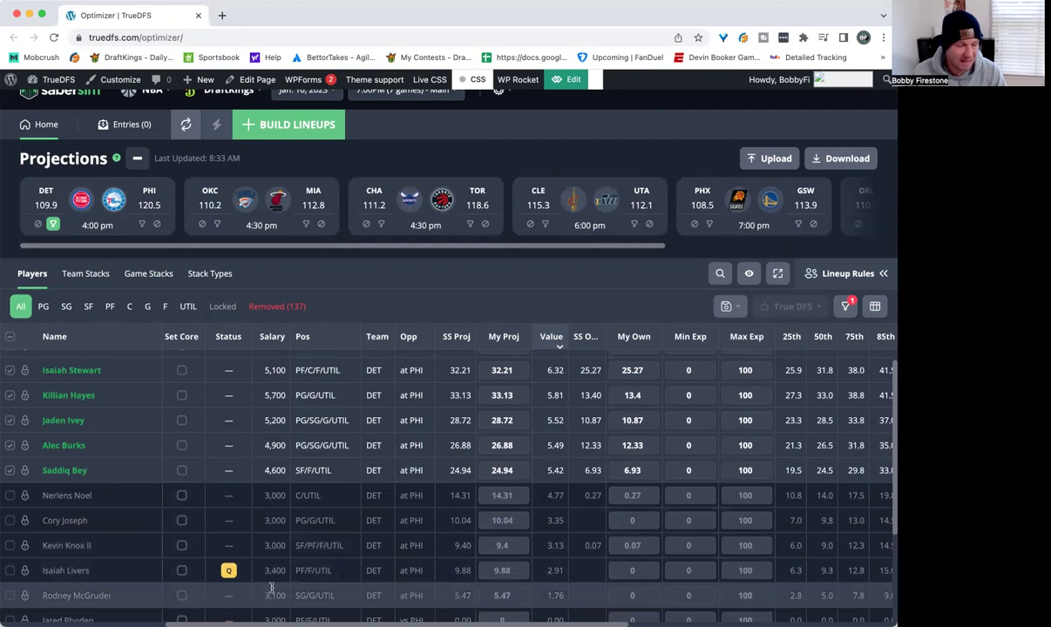
scroll(272, 589, "down", 1)
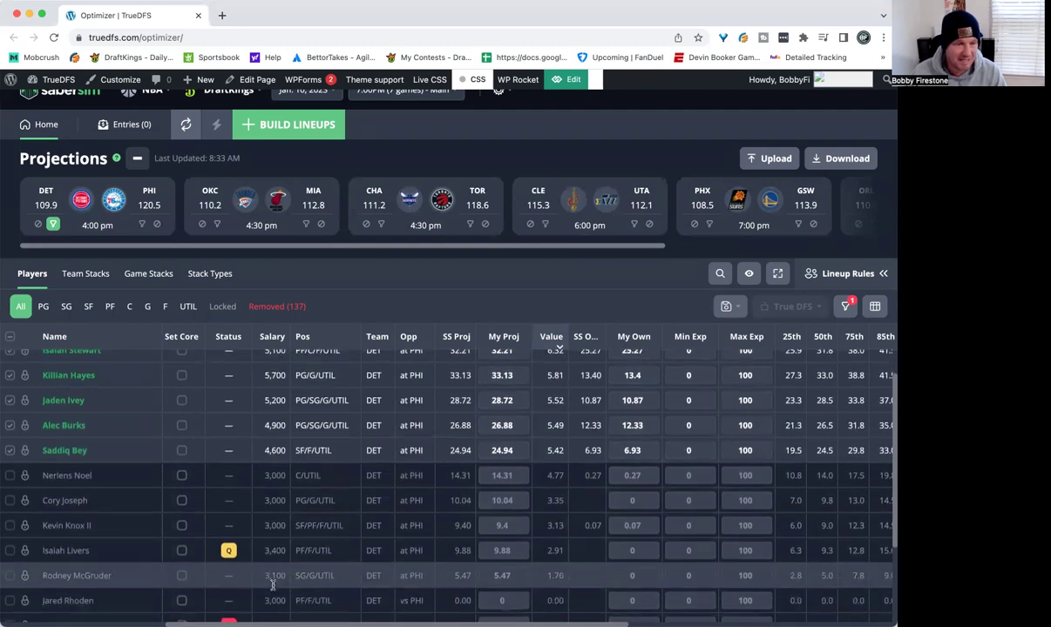
scroll(272, 585, "up", 2)
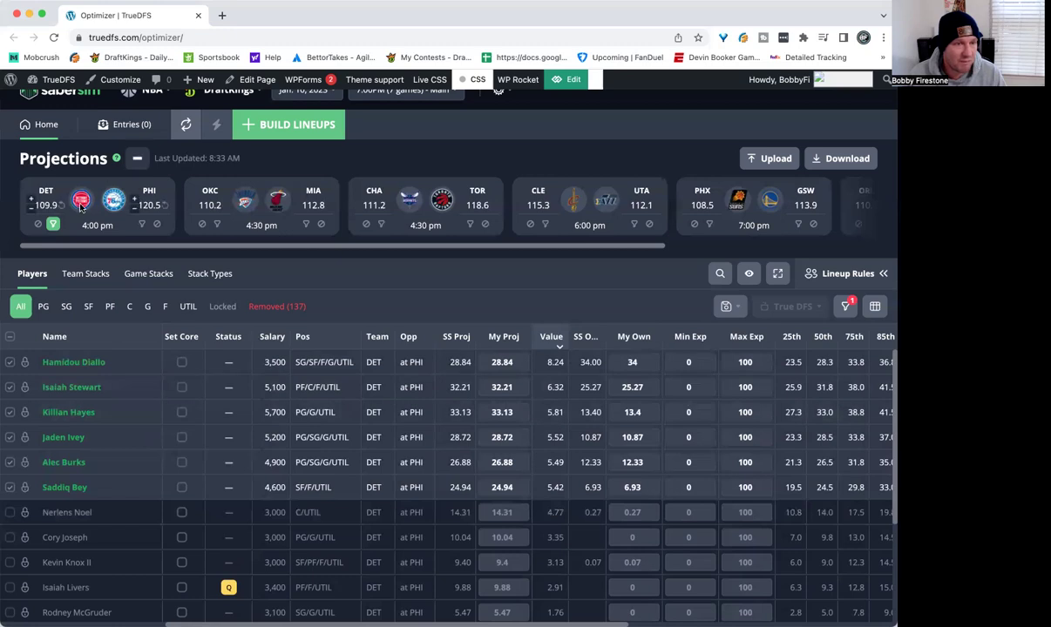
left_click(53, 224)
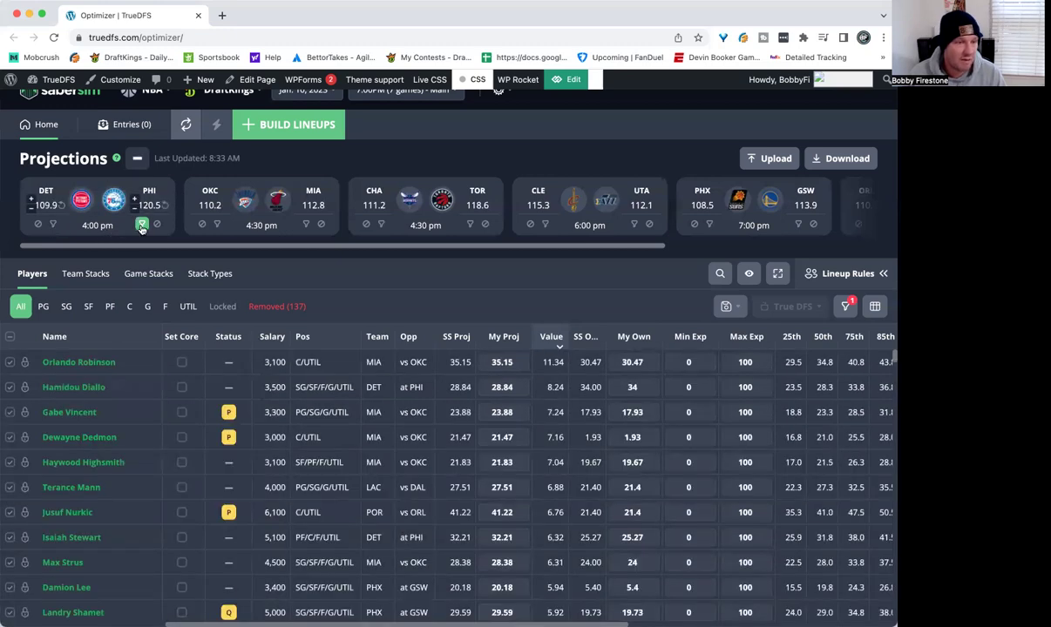
left_click(142, 225)
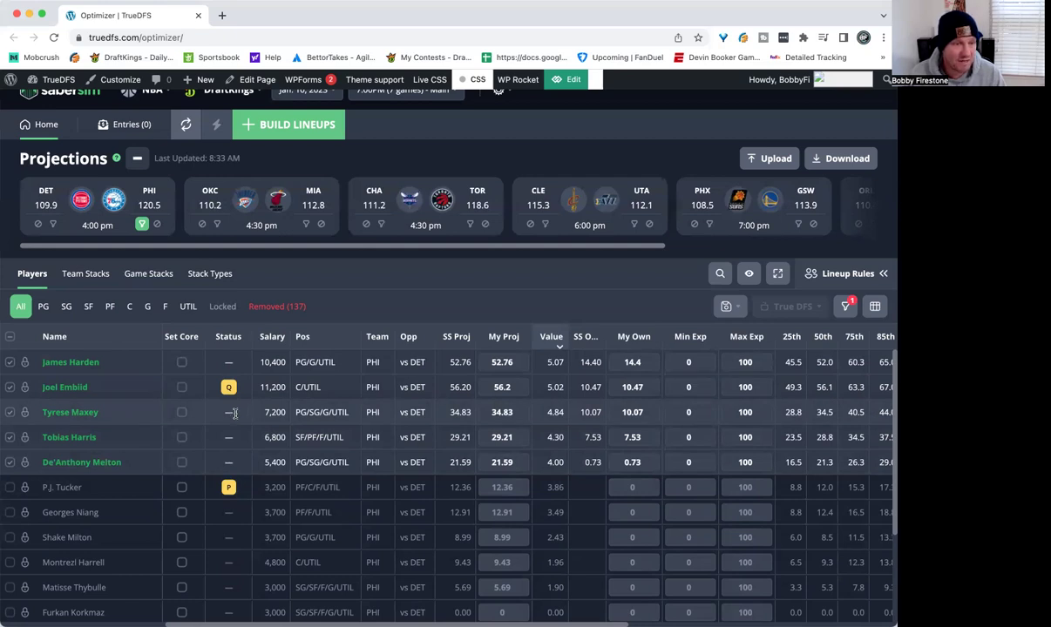
left_click(142, 225)
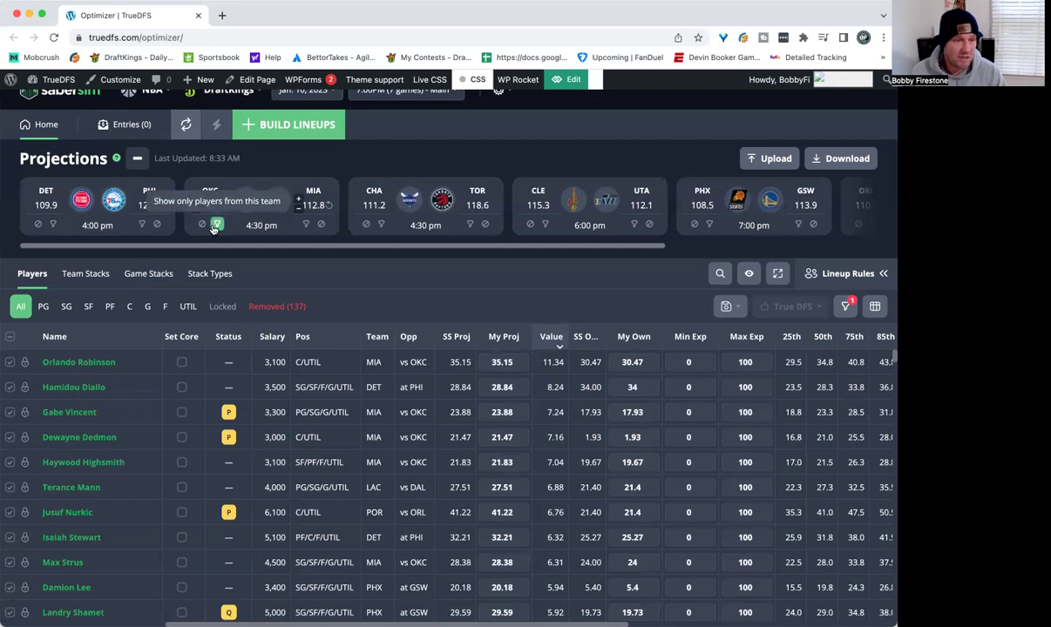
Filter the player list to OKC, examine the team's salaries, projections and ownership, and clear the filter
left_click(216, 225)
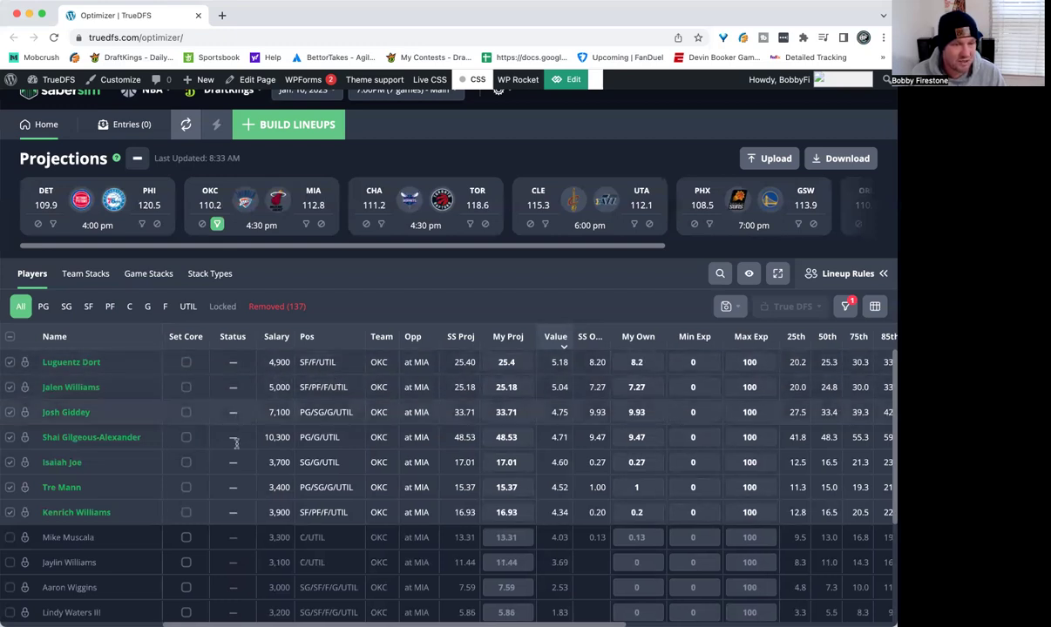
scroll(260, 451, "right", 1)
scroll(260, 452, "left", 1)
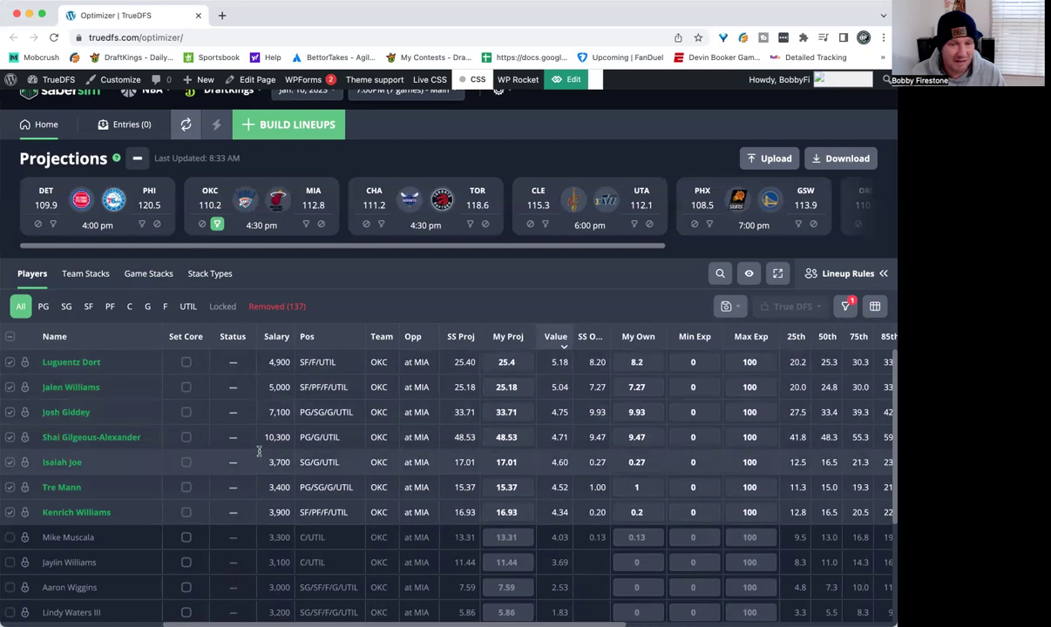
left_click(219, 225)
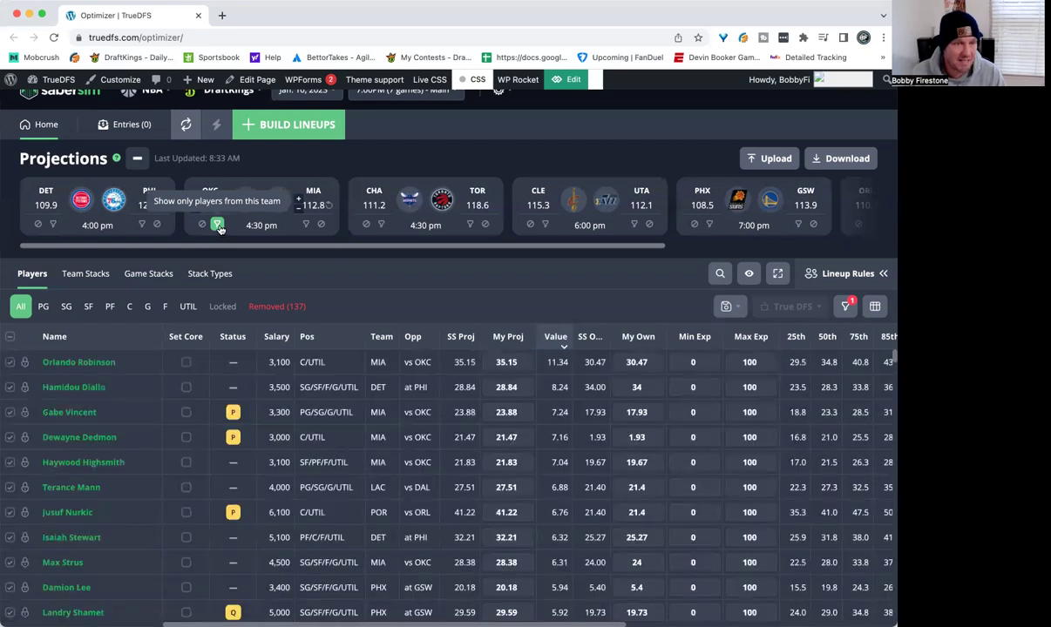
left_click(218, 224)
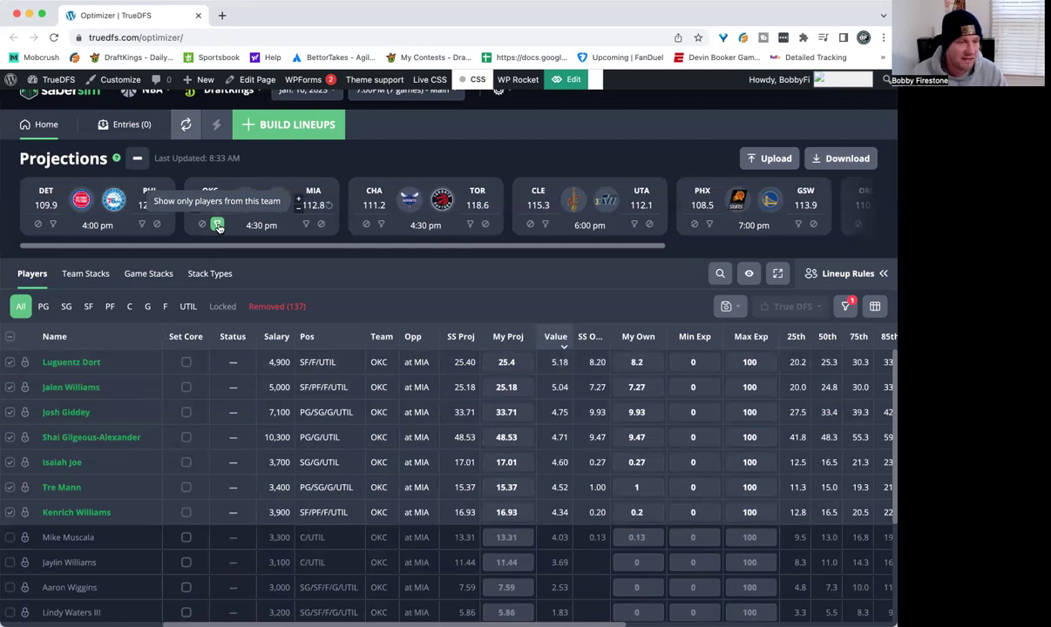
left_click(219, 225)
Show only MIA players, examine their projections including the percentile and stat columns, and remove the team filter
left_click(307, 224)
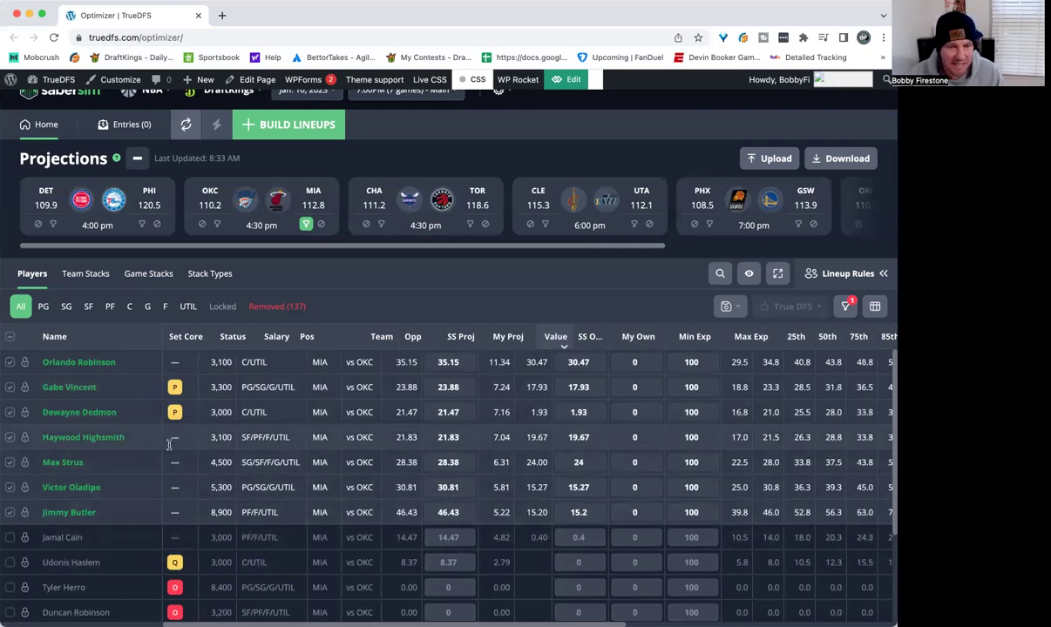
scroll(169, 445, "right", 5)
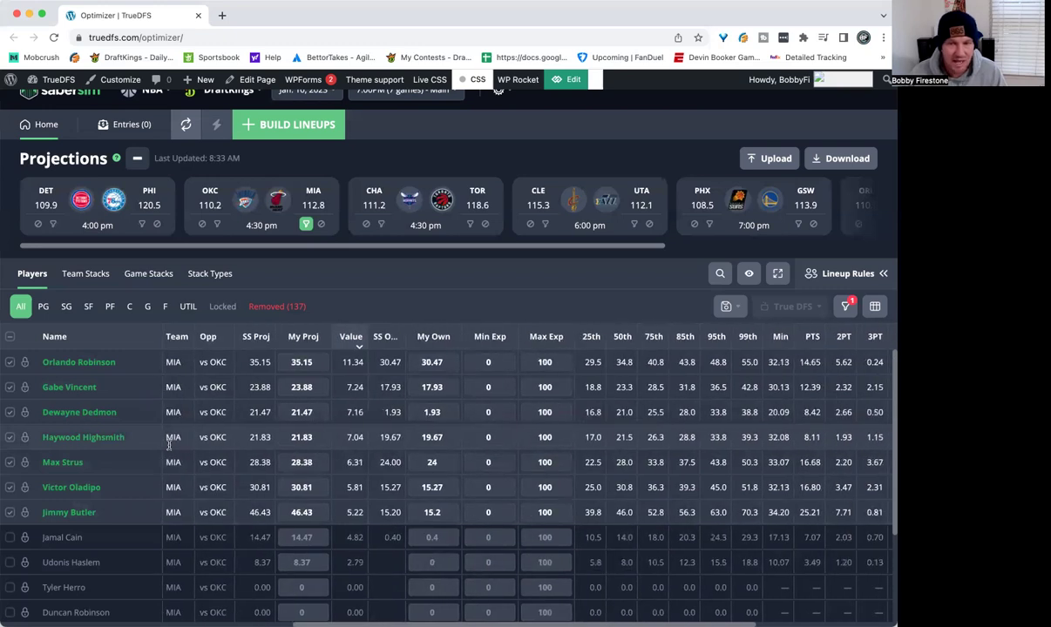
scroll(171, 445, "left", 5)
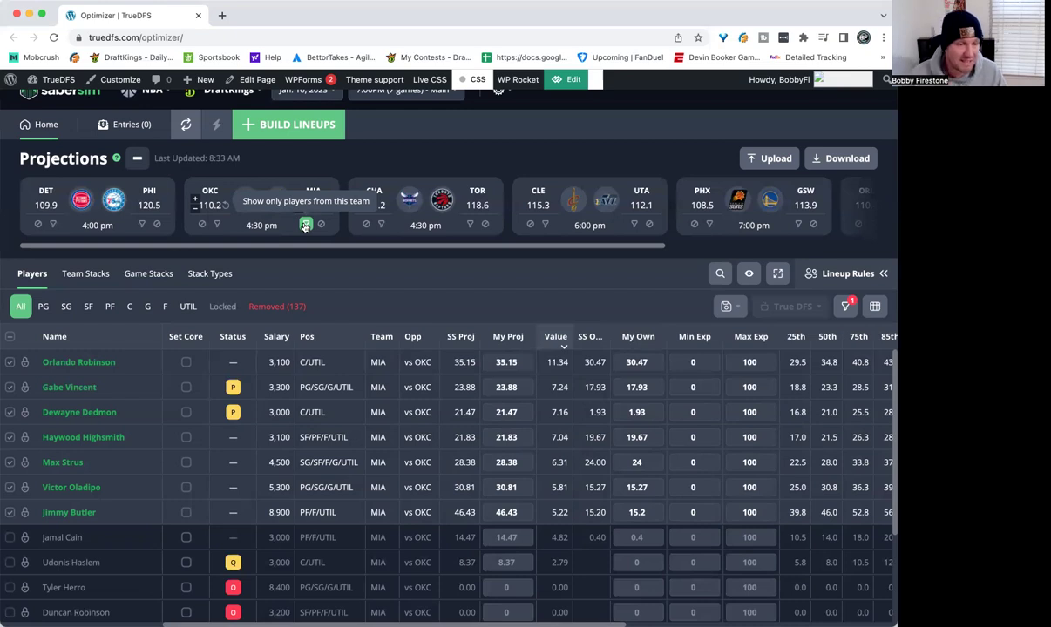
left_click(304, 226)
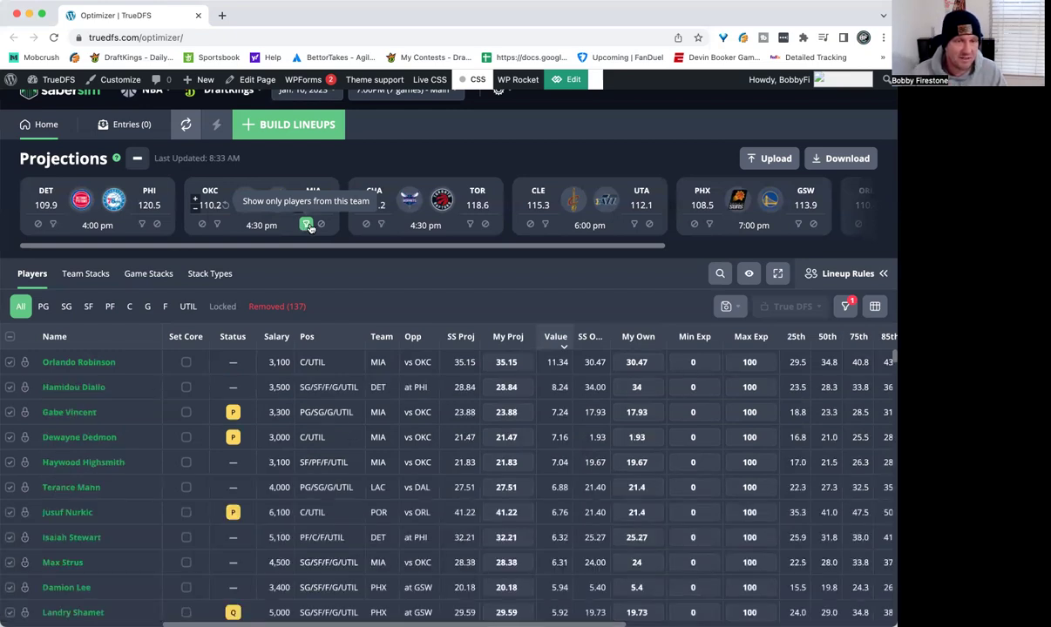
Examine the CHA and TOR players one team at a time with the team filters, clearing each filter
left_click(381, 225)
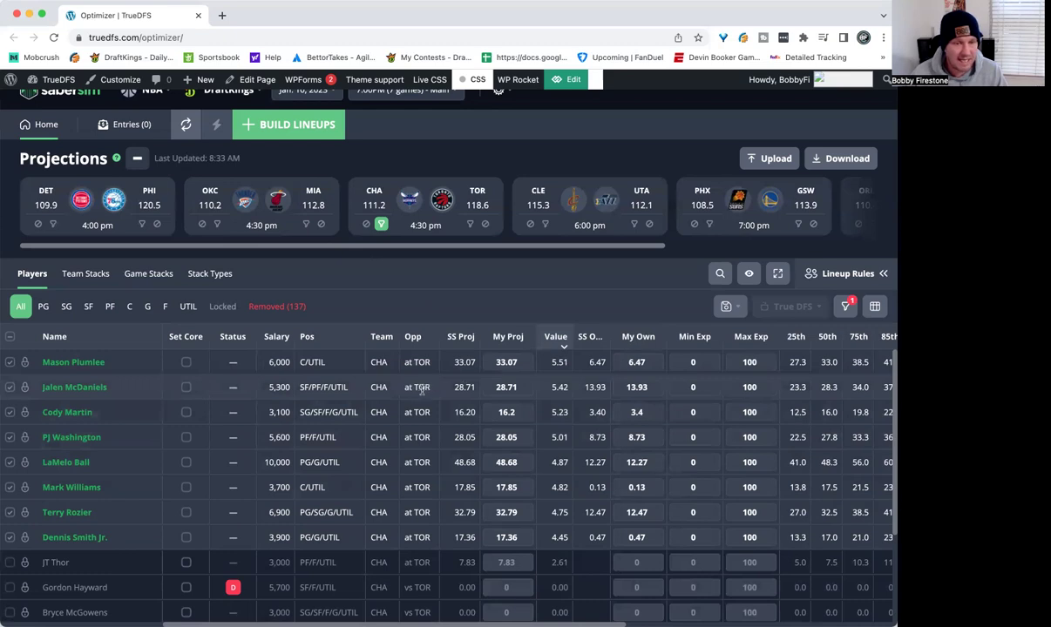
left_click(381, 226)
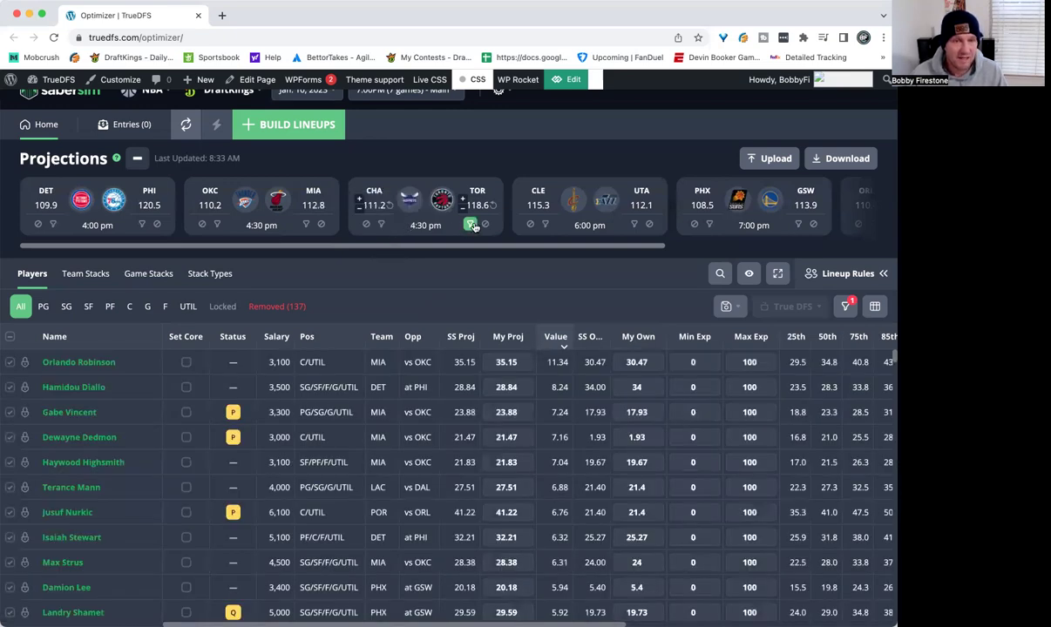
left_click(470, 225)
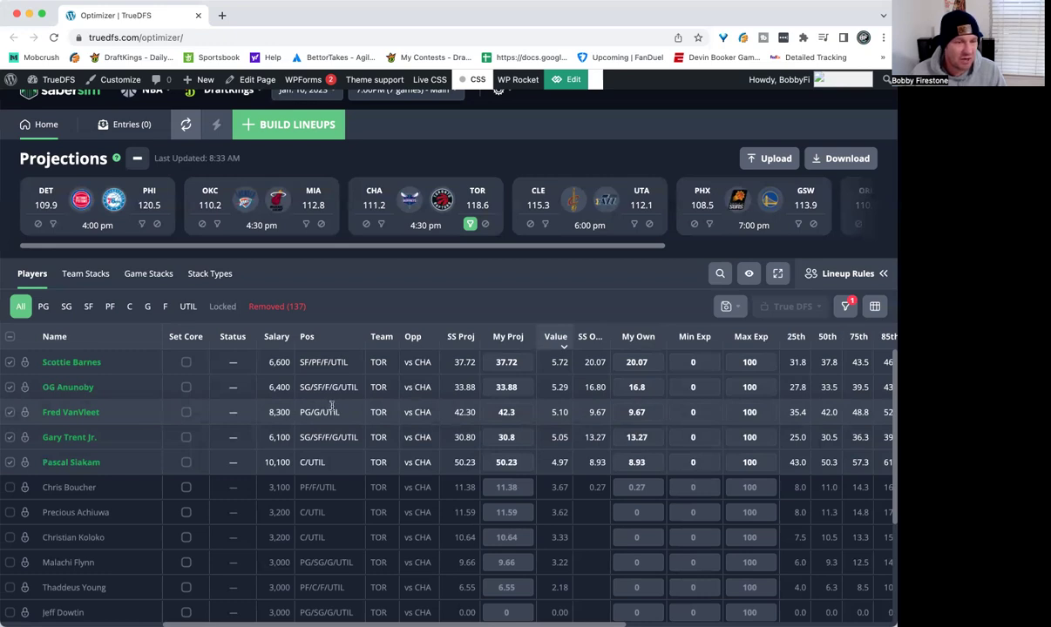
left_click(469, 224)
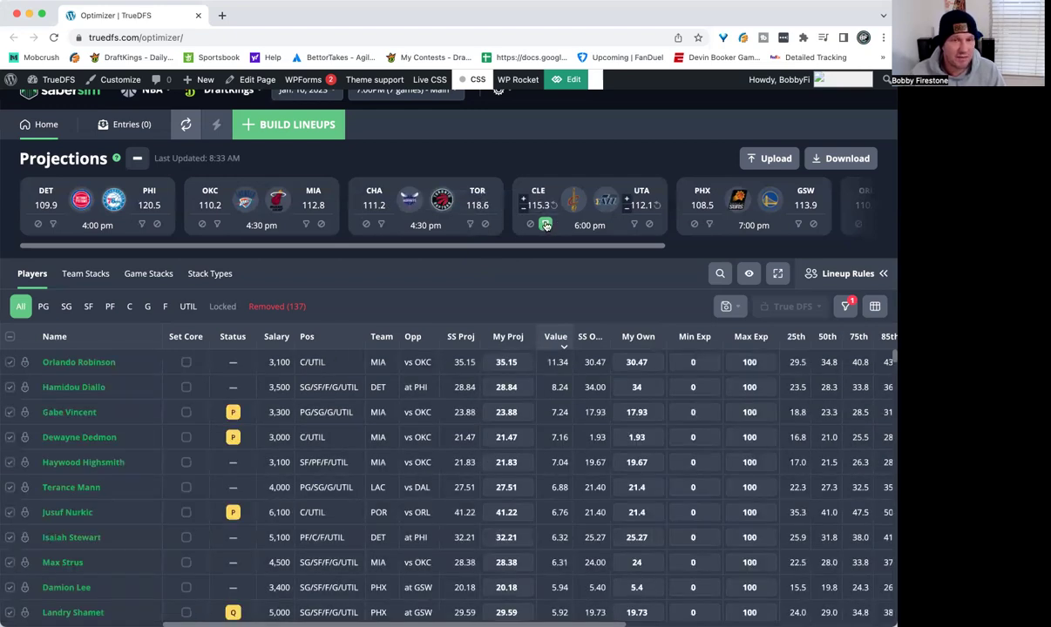
Isolate the CLE players and the UTA players in turn to compare their value and ownership, clearing each filter
left_click(544, 225)
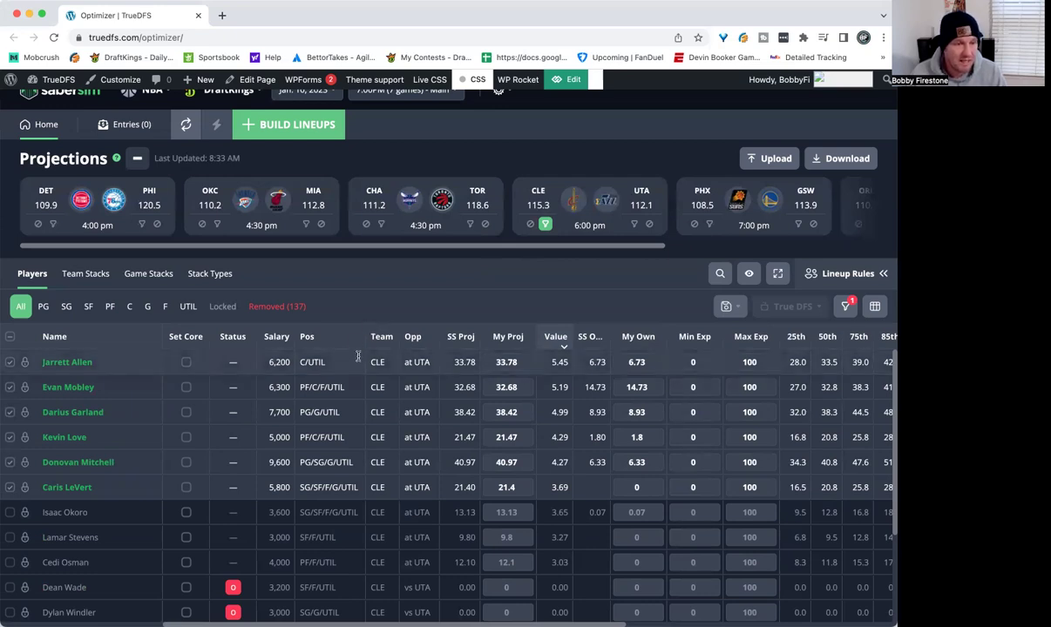
left_click(545, 224)
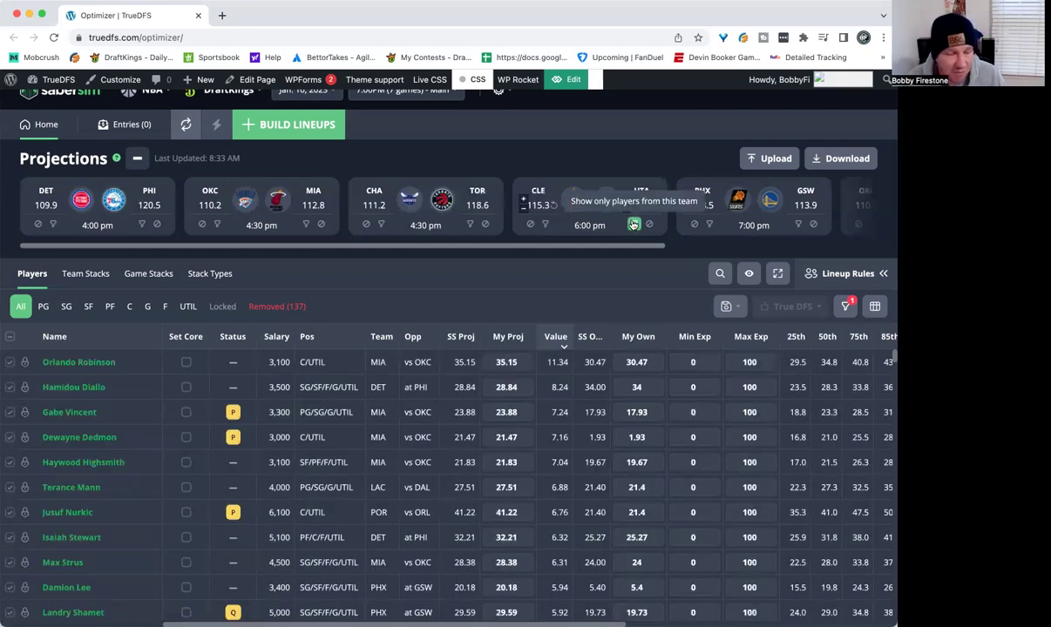
left_click(633, 225)
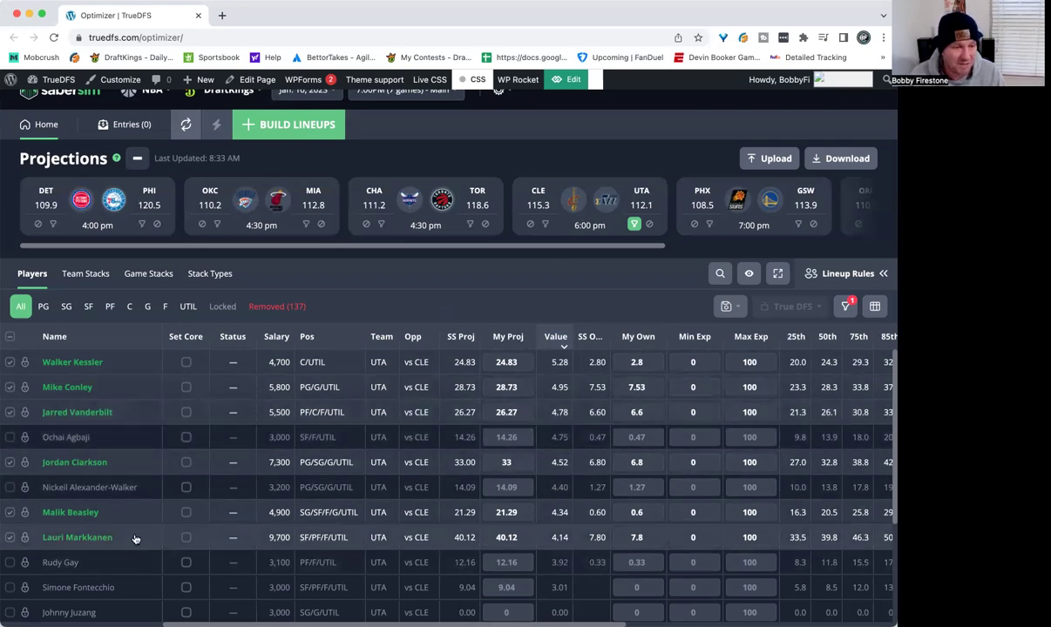
left_click(624, 226)
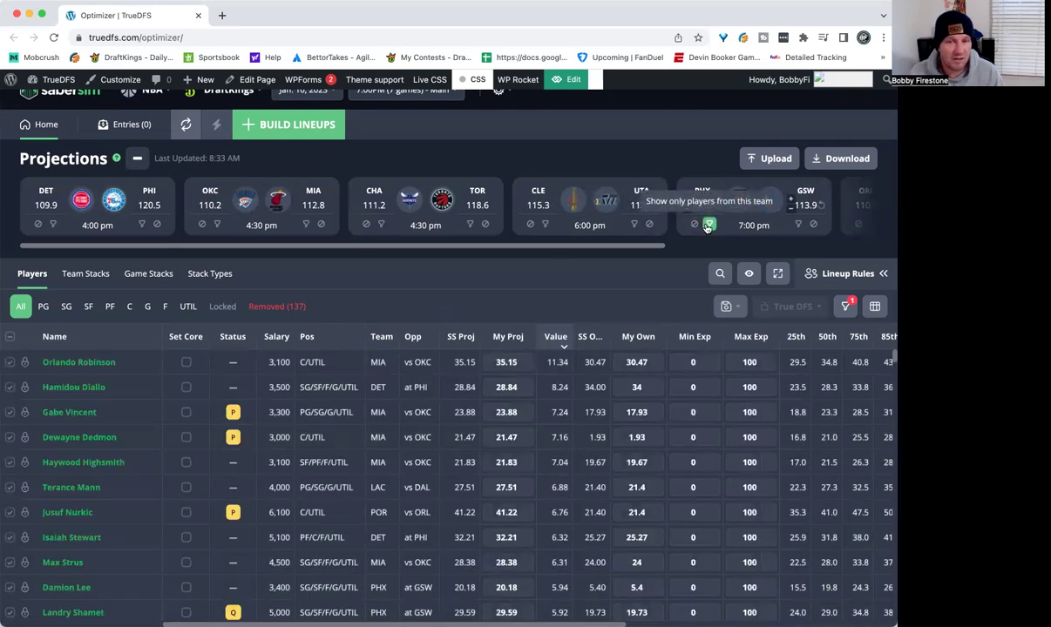
Review the PHX and GSW players' status, projections and value separately using their team filters, clearing each filter
left_click(710, 224)
left_click_drag(627, 246, 831, 244)
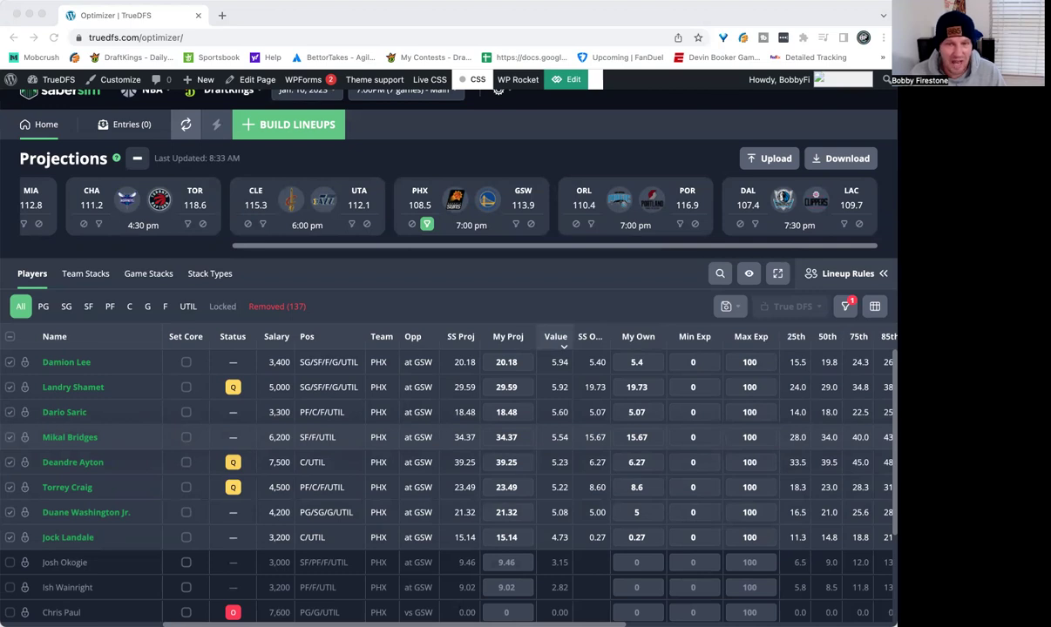
left_click(179, 420)
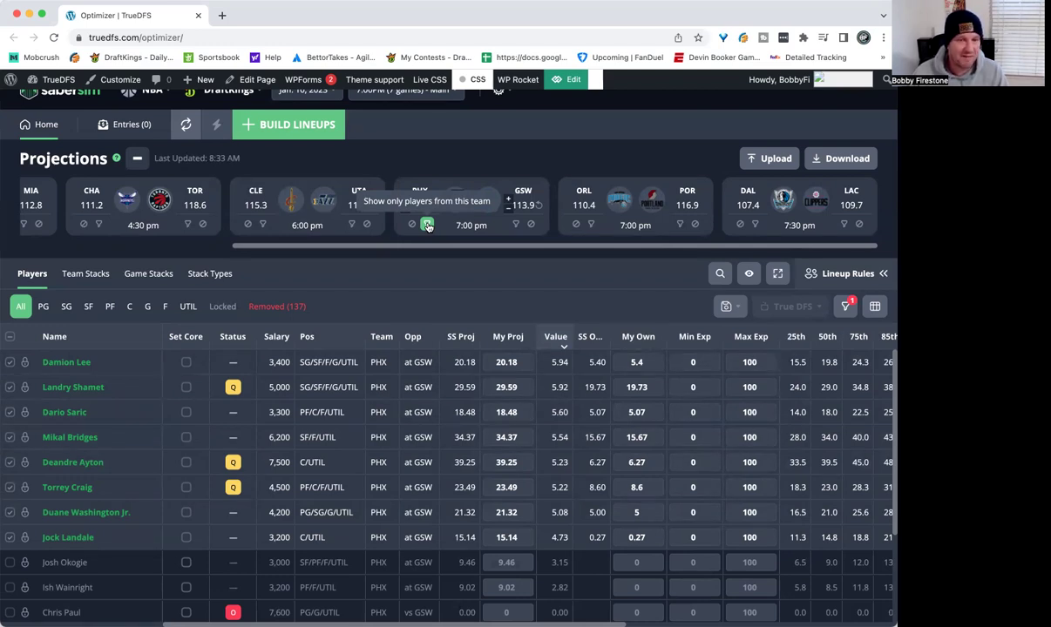
left_click(426, 225)
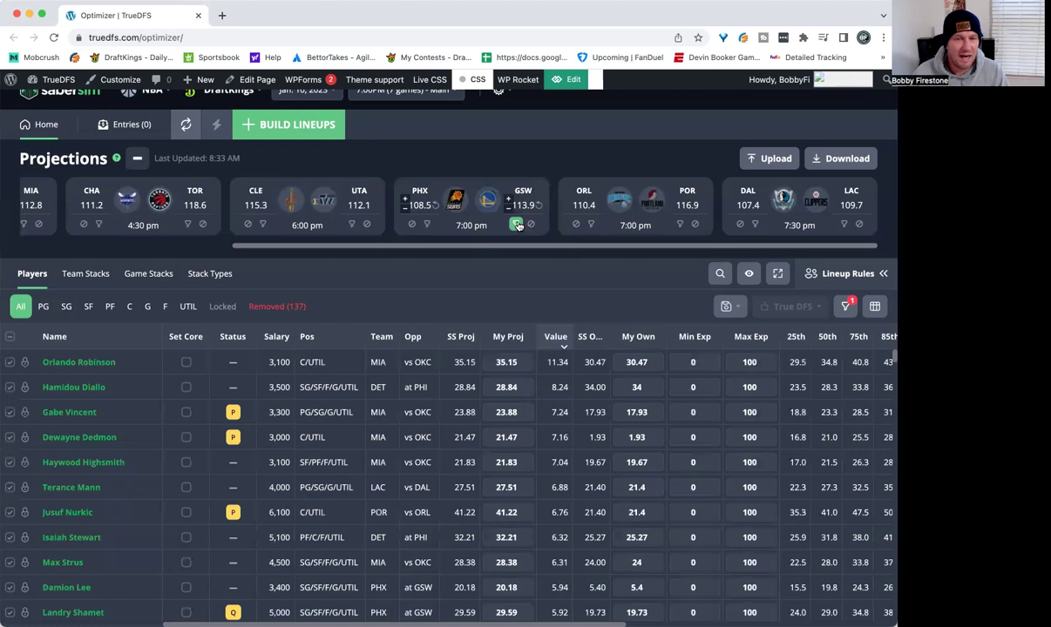
left_click(515, 225)
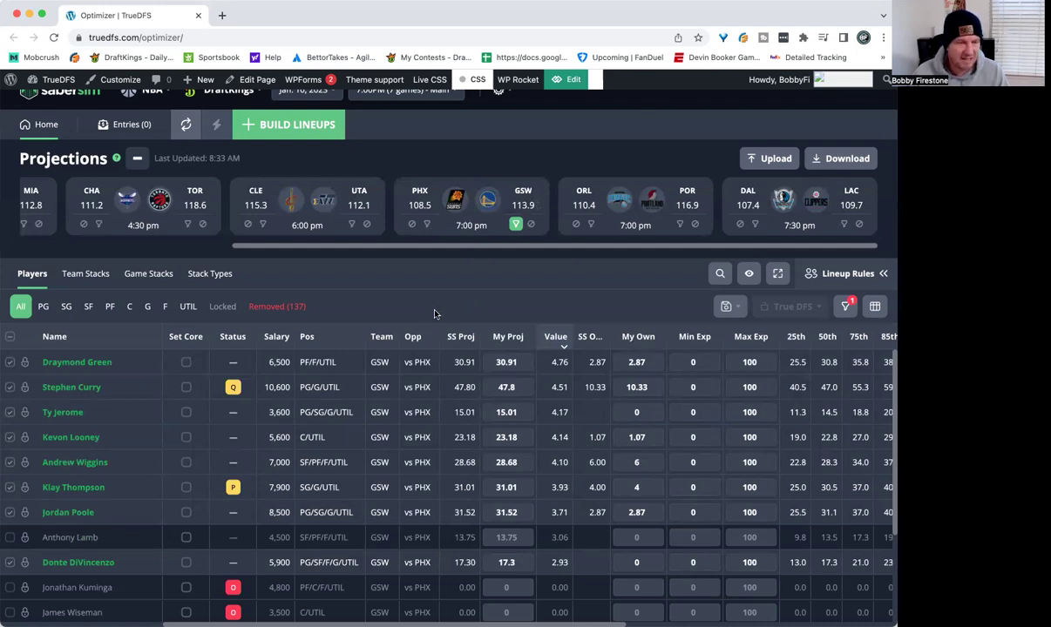
left_click(515, 225)
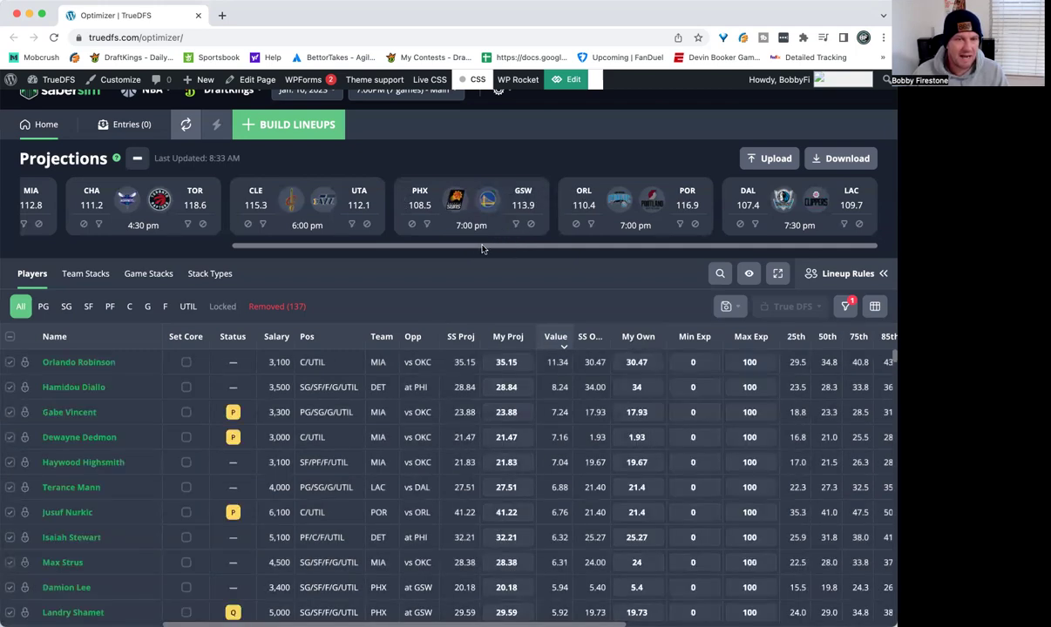
Review the ORL players on their own, clear that filter, and show only the POR players
left_click(591, 225)
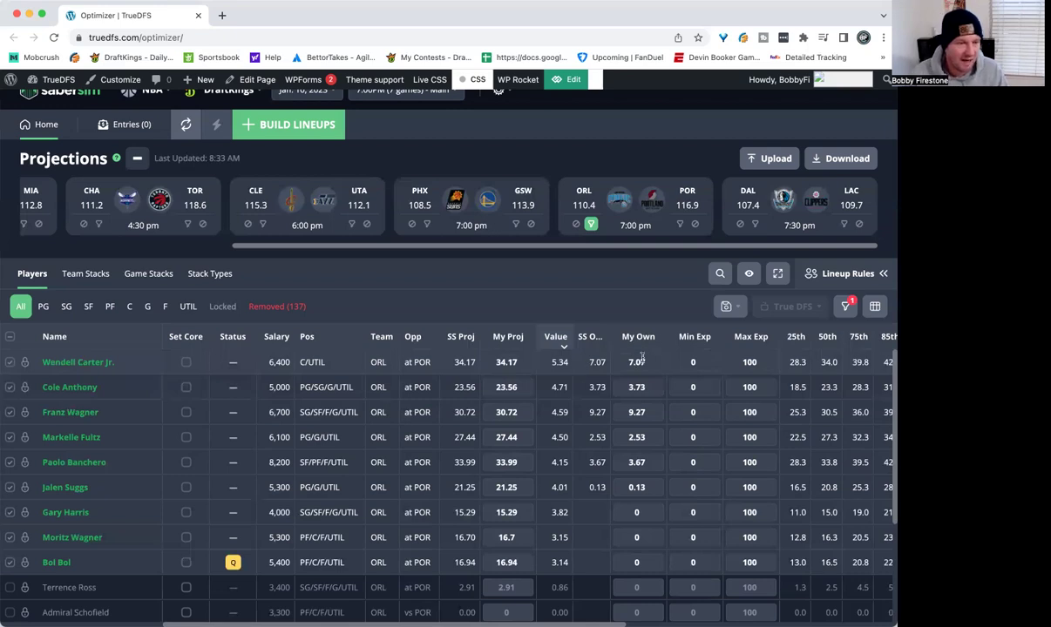
left_click(591, 224)
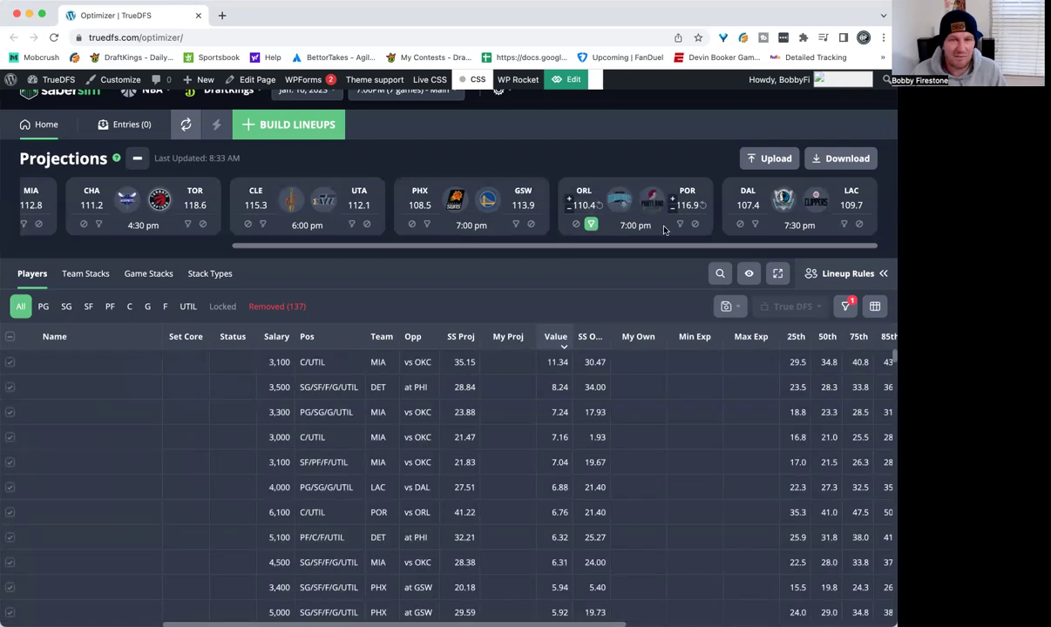
left_click(679, 224)
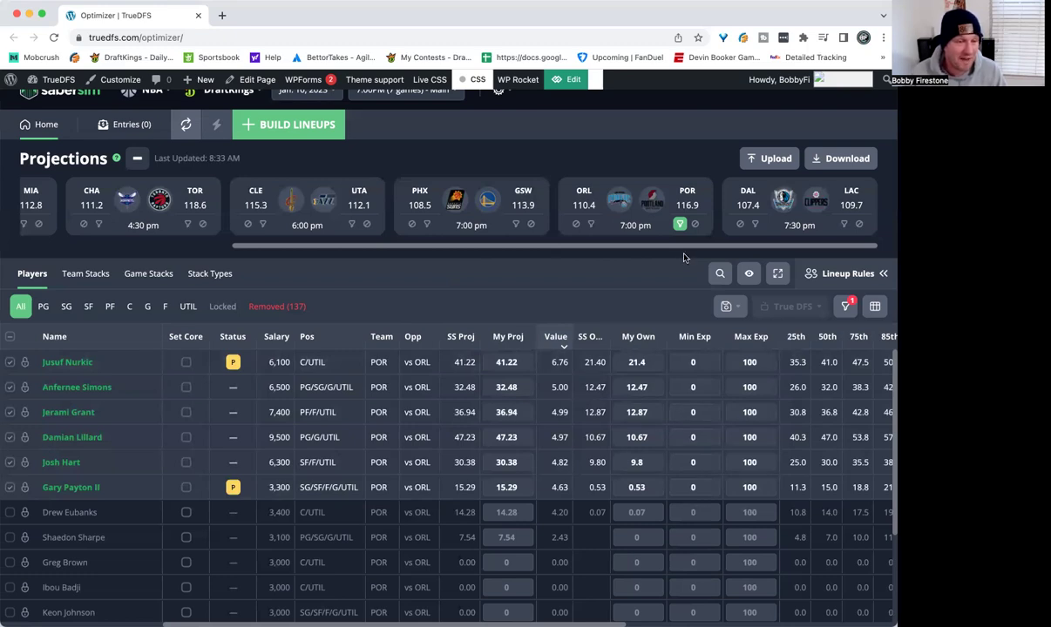
Clear the POR team filter and show only the DAL players to review their projections, value and ownership
mouse_move(701, 226)
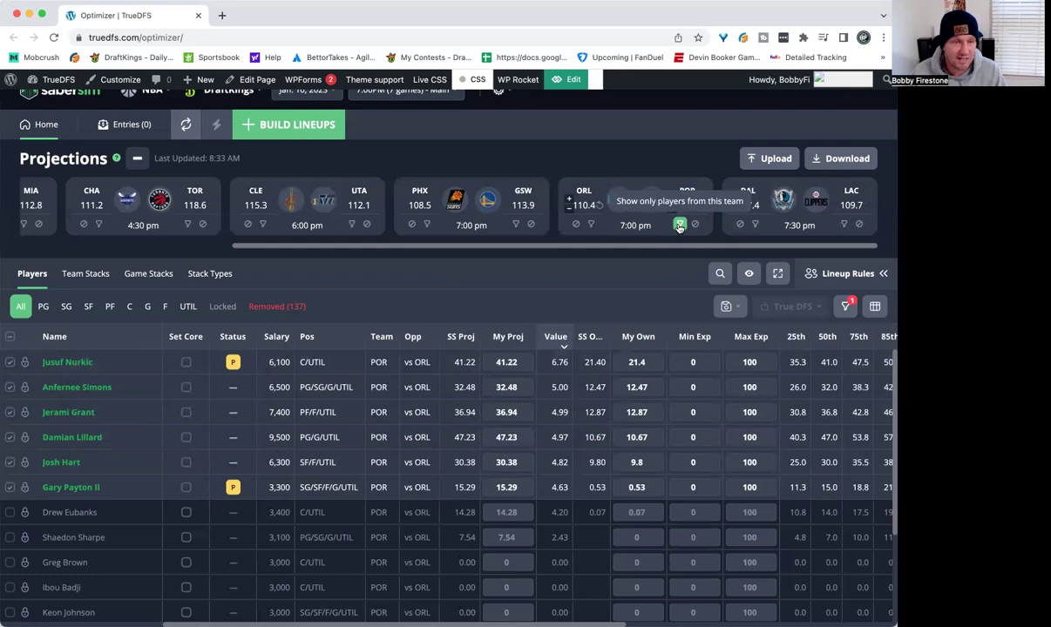
left_click(679, 224)
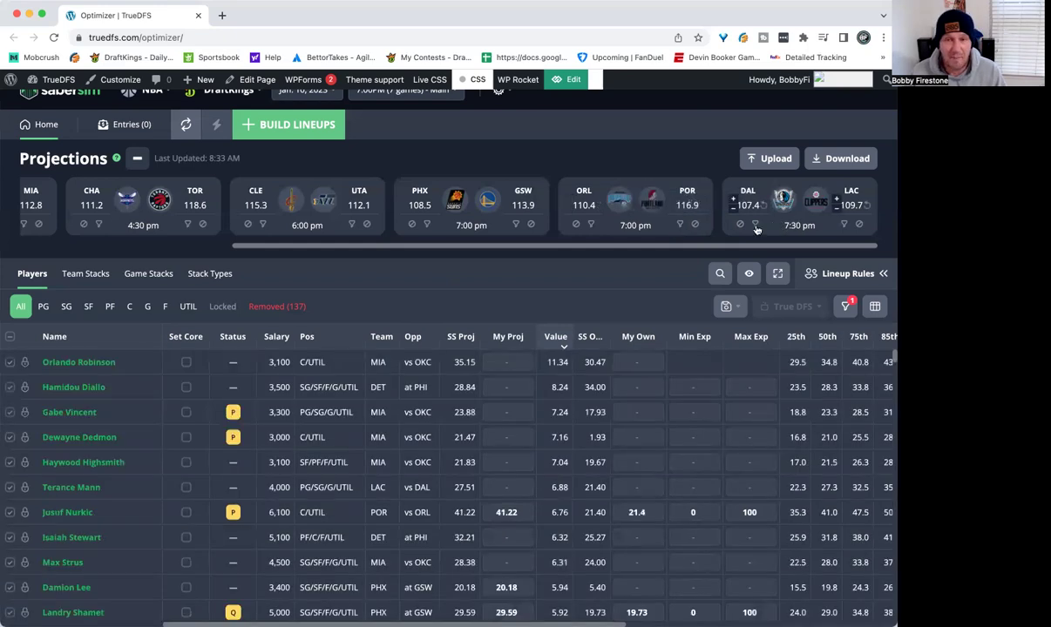
left_click(755, 224)
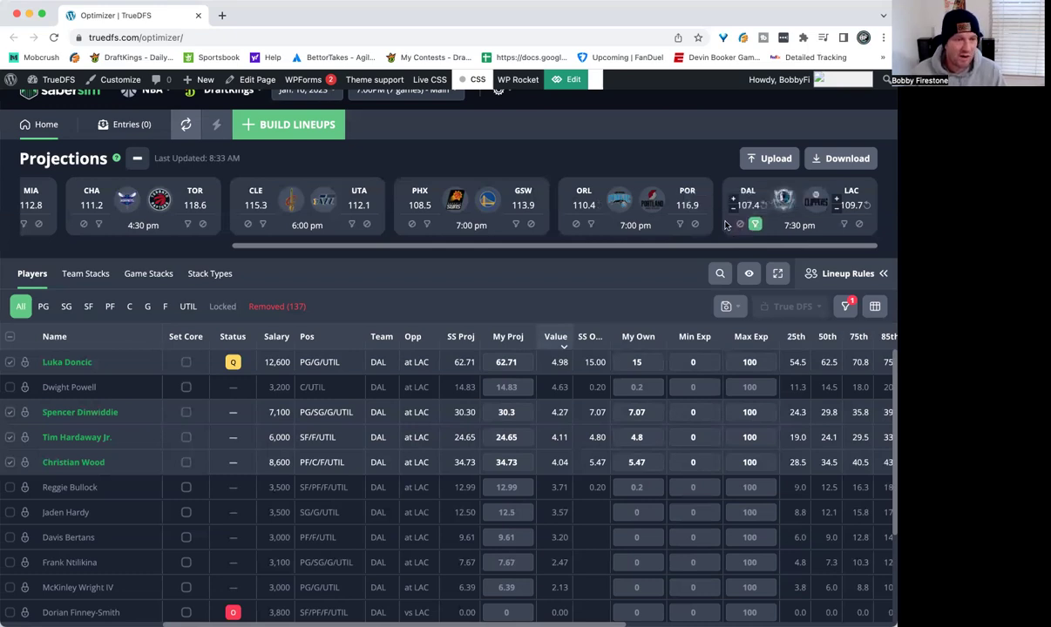
Remove the DAL team filter and isolate the LAC players to compare their projections, value and ownership
mouse_move(750, 234)
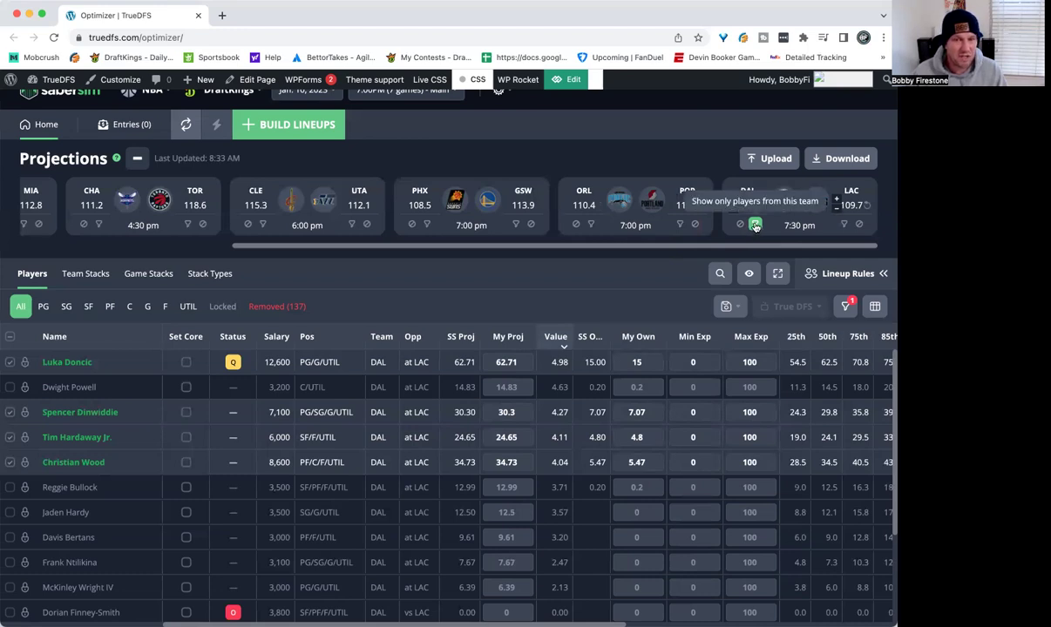
left_click(754, 224)
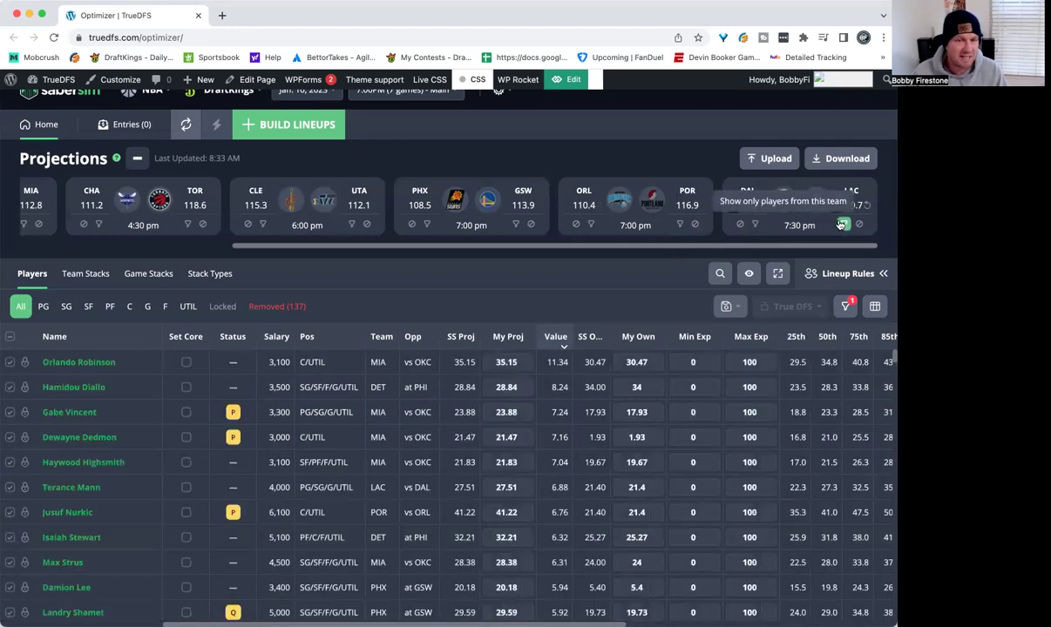
left_click(841, 225)
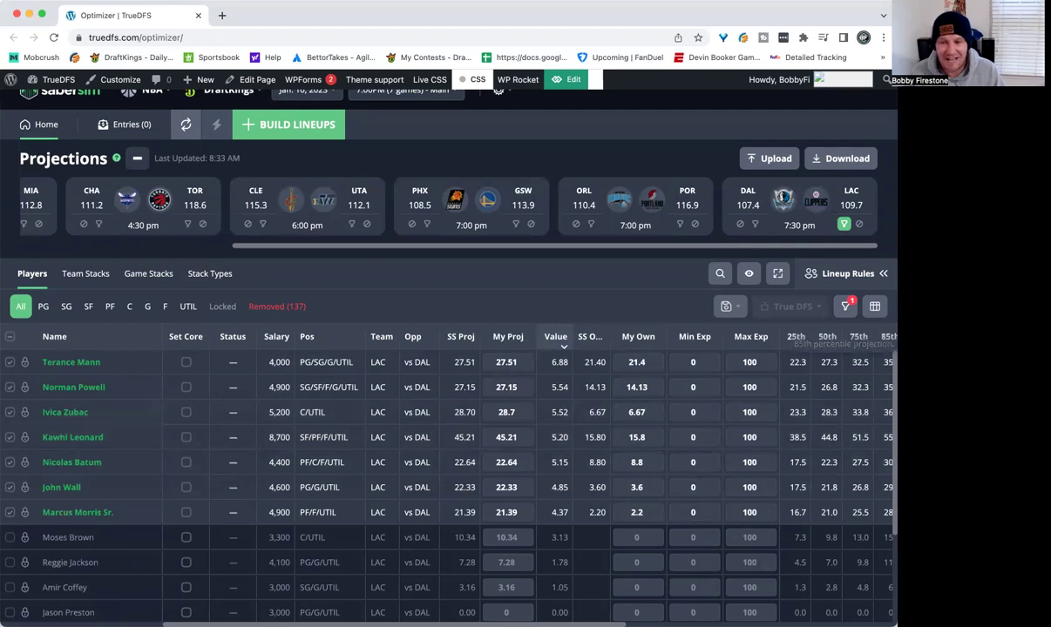
key("super+Tab")
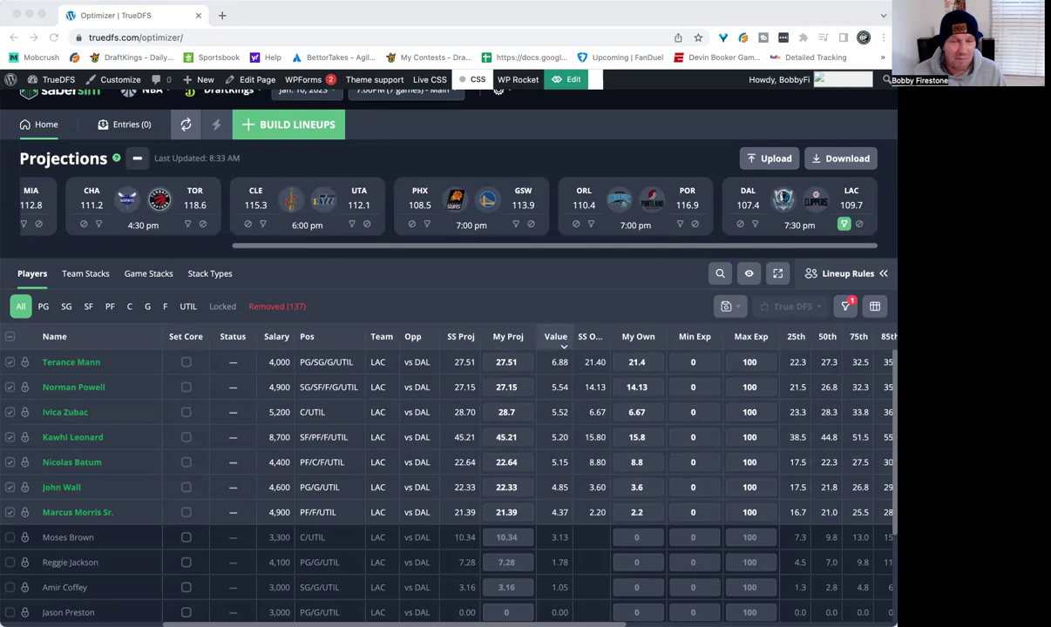
left_click(194, 433)
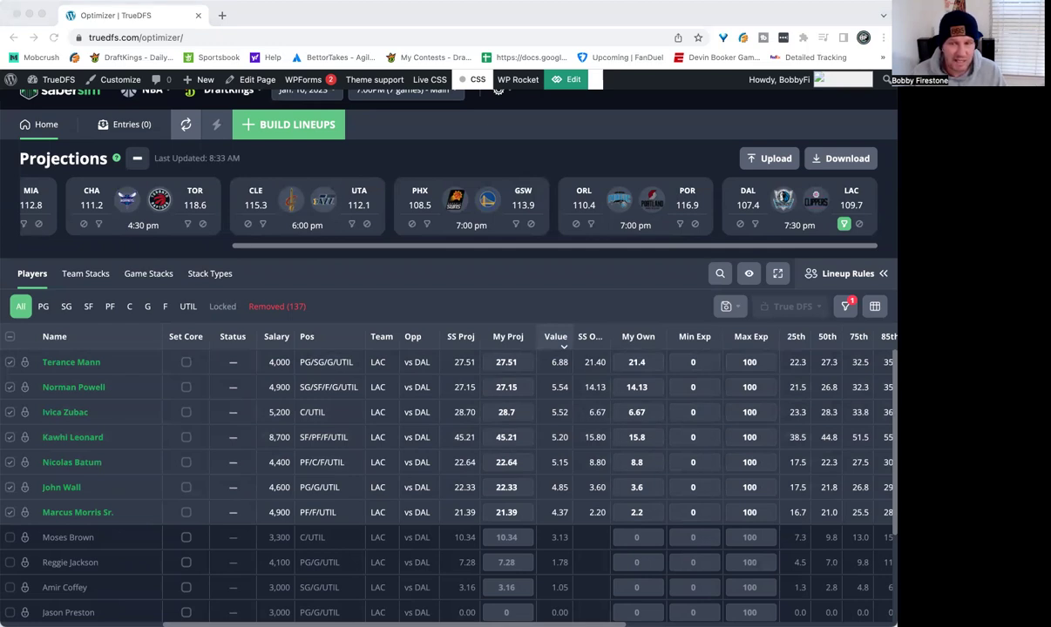
left_click(175, 413)
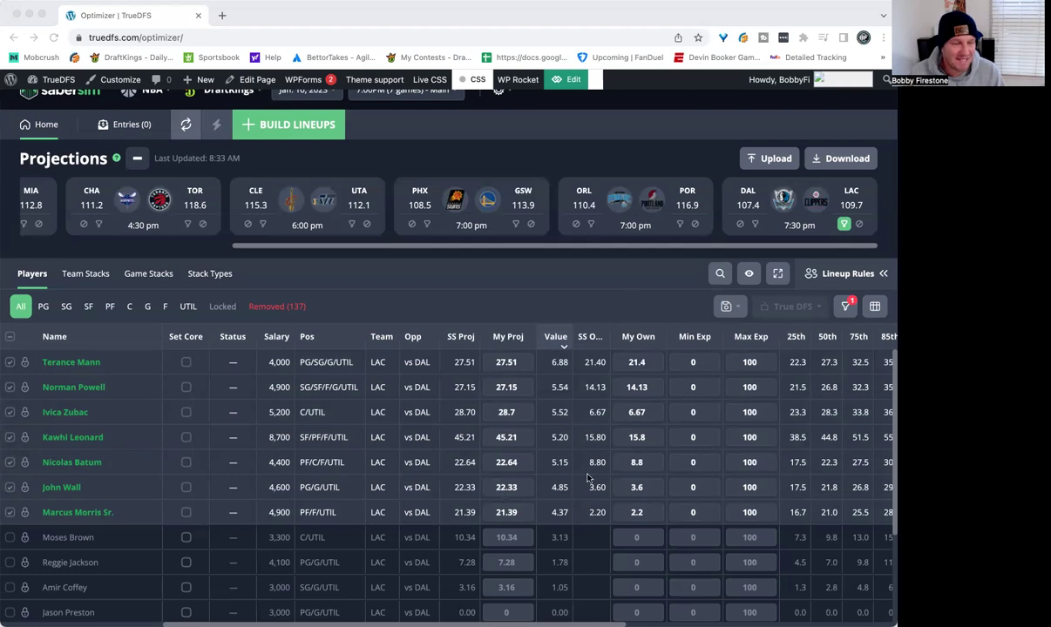
left_click(202, 419)
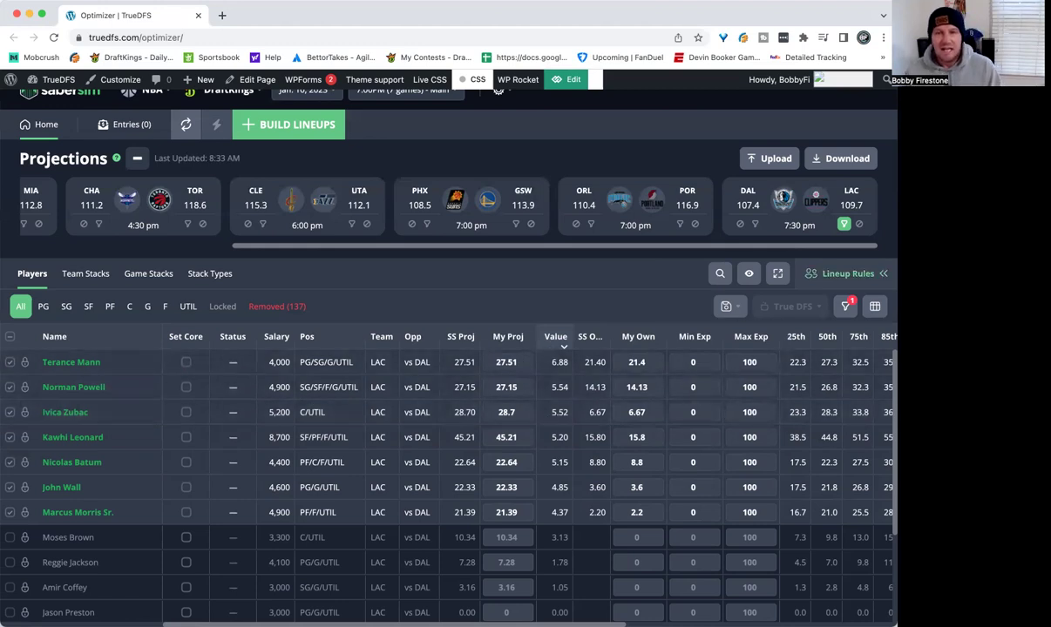
Clear the LAC team filter and examine the highest-value players across all teams, comparing their salary, projection, value and ownership
left_click(843, 225)
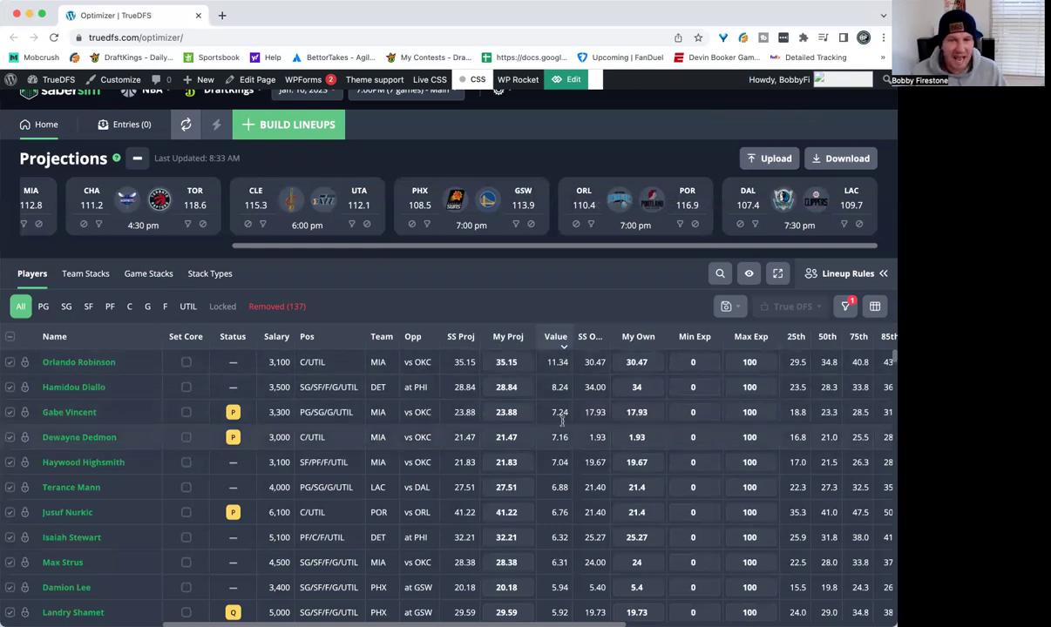
scroll(566, 425, "down", 1)
scroll(531, 440, "up", 1)
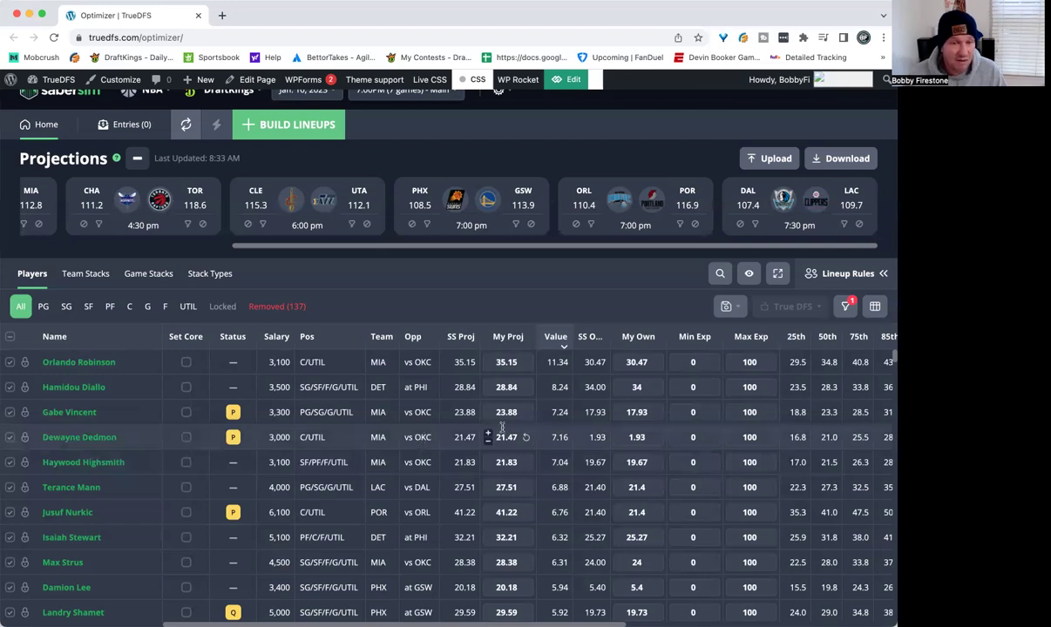
mouse_move(496, 419)
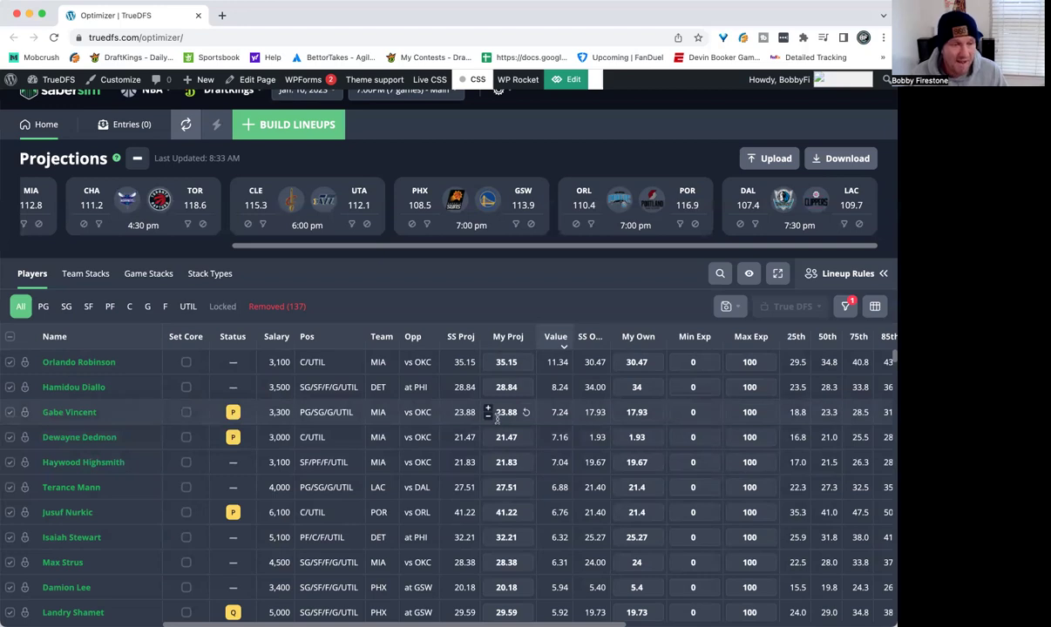
scroll(322, 473, "down", 1)
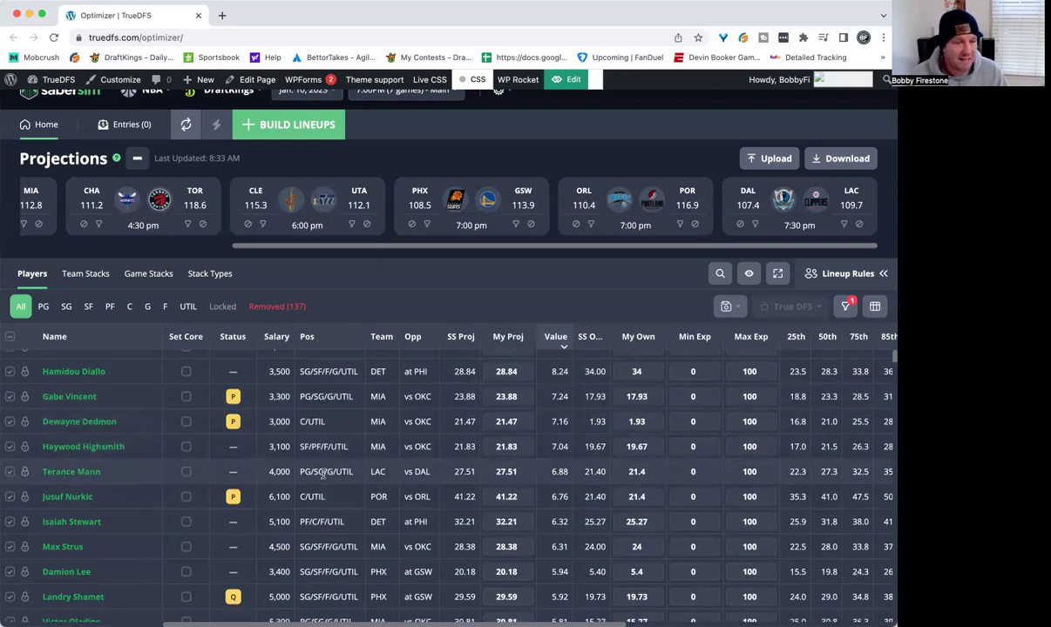
scroll(322, 473, "down", 1)
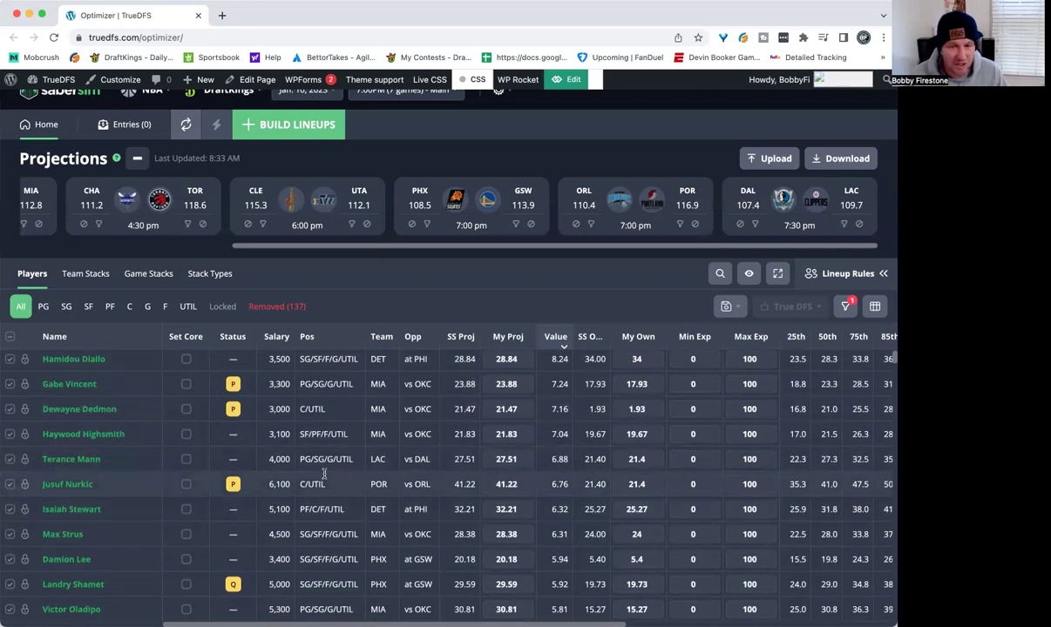
scroll(323, 473, "down", 2)
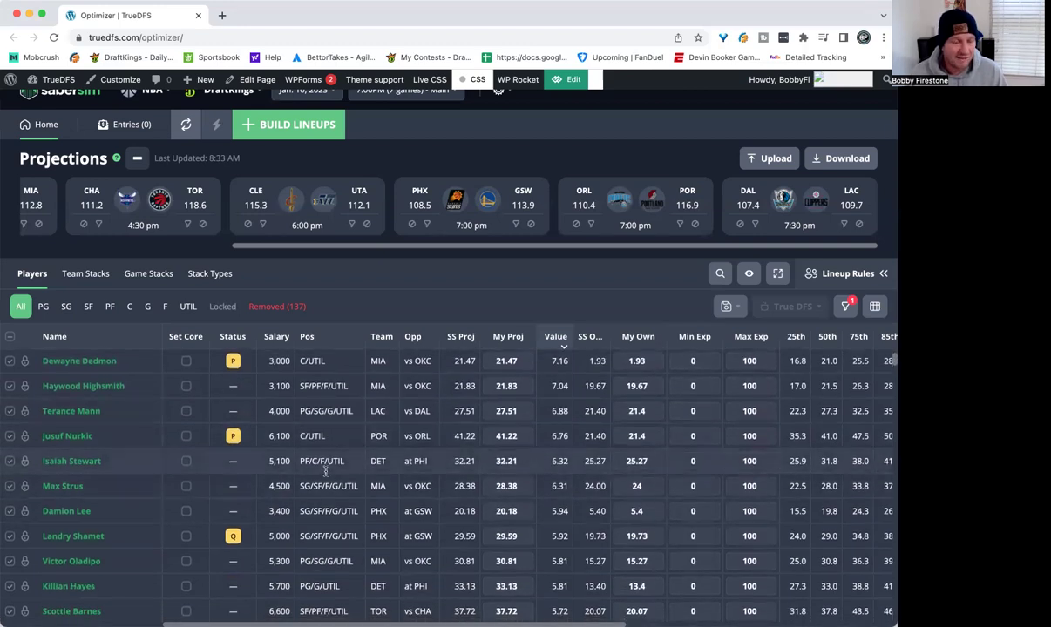
scroll(325, 472, "down", 2)
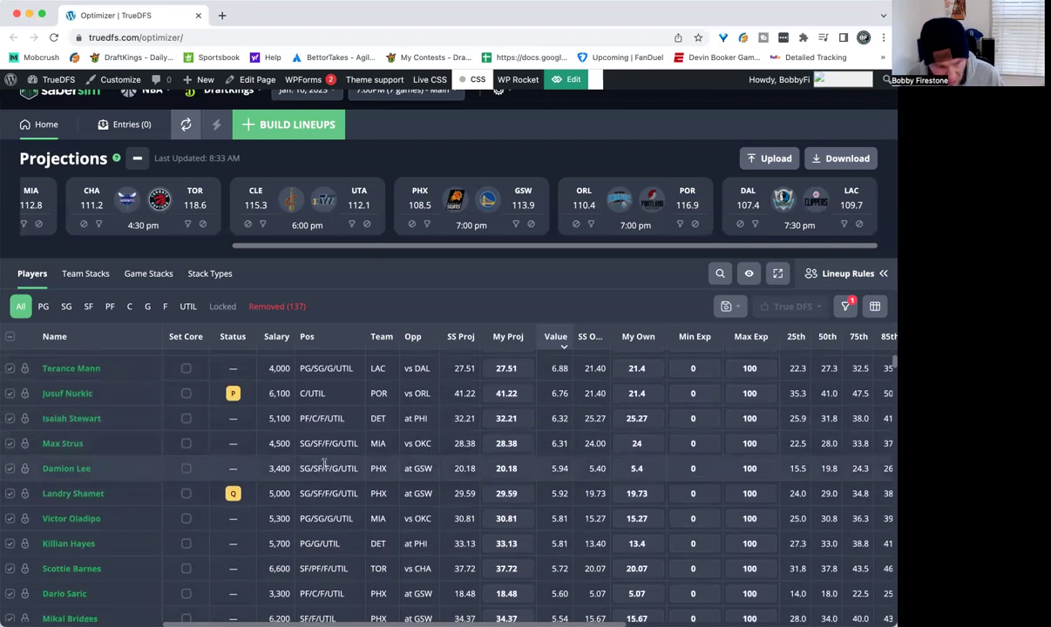
scroll(325, 466, "up", 2)
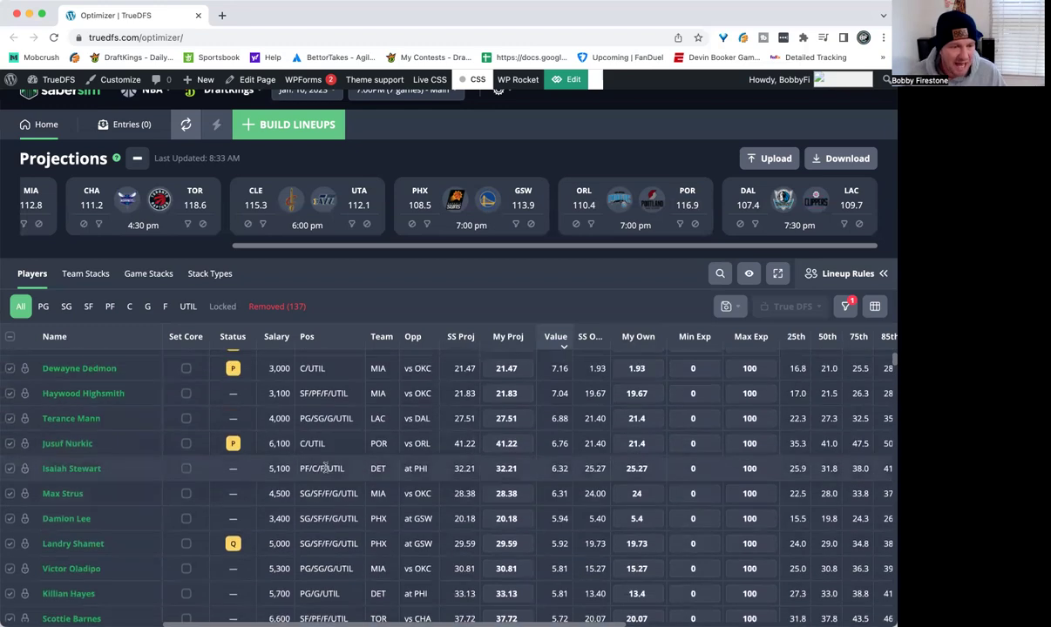
scroll(325, 467, "down", 3)
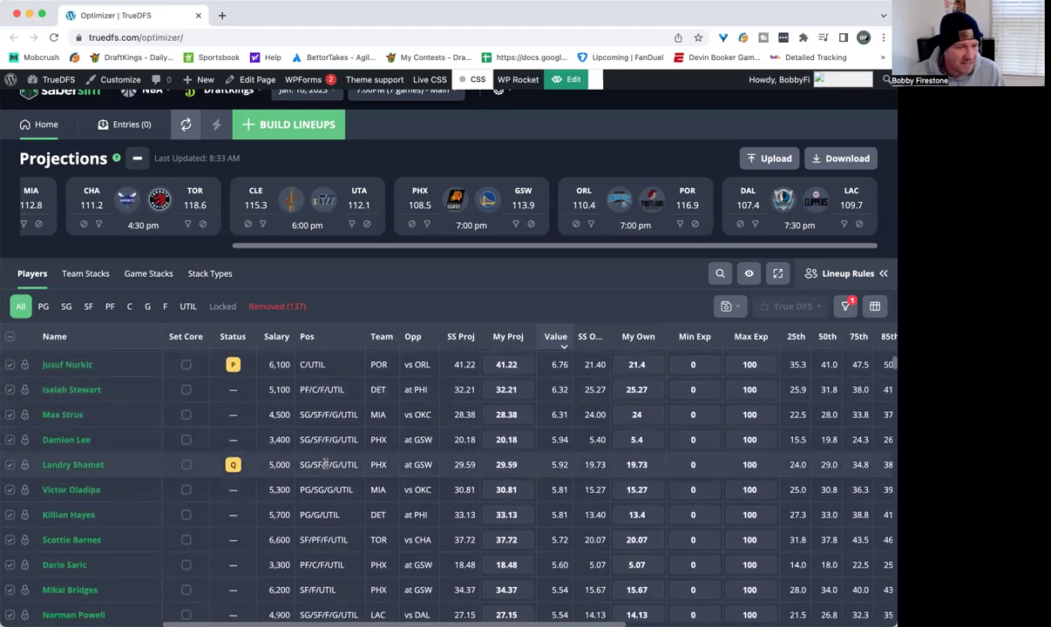
scroll(324, 467, "down", 3)
scroll(325, 463, "up", 3)
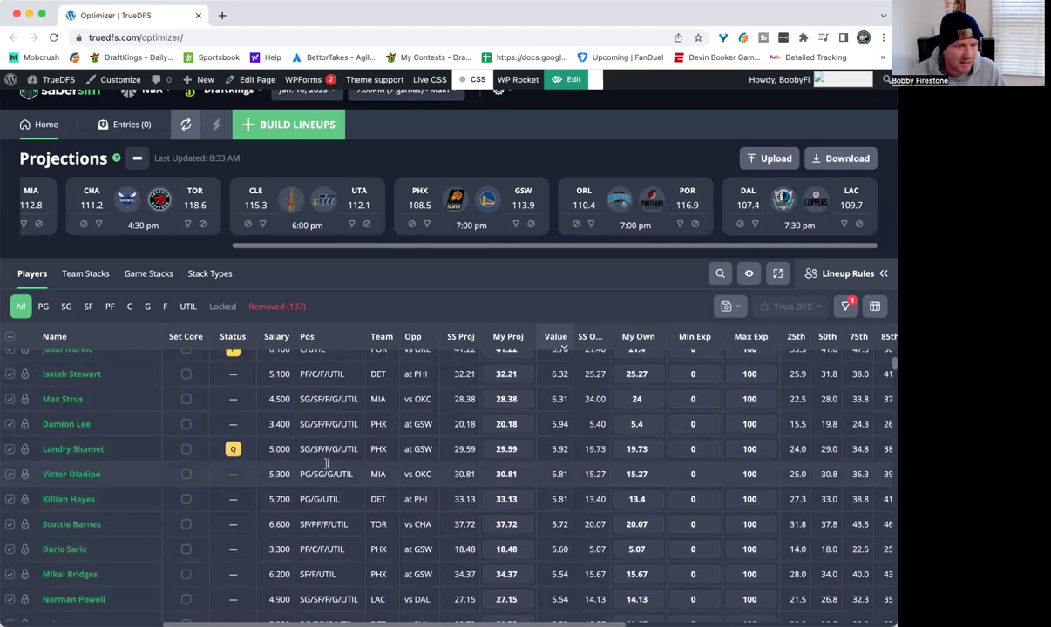
scroll(325, 463, "up", 5)
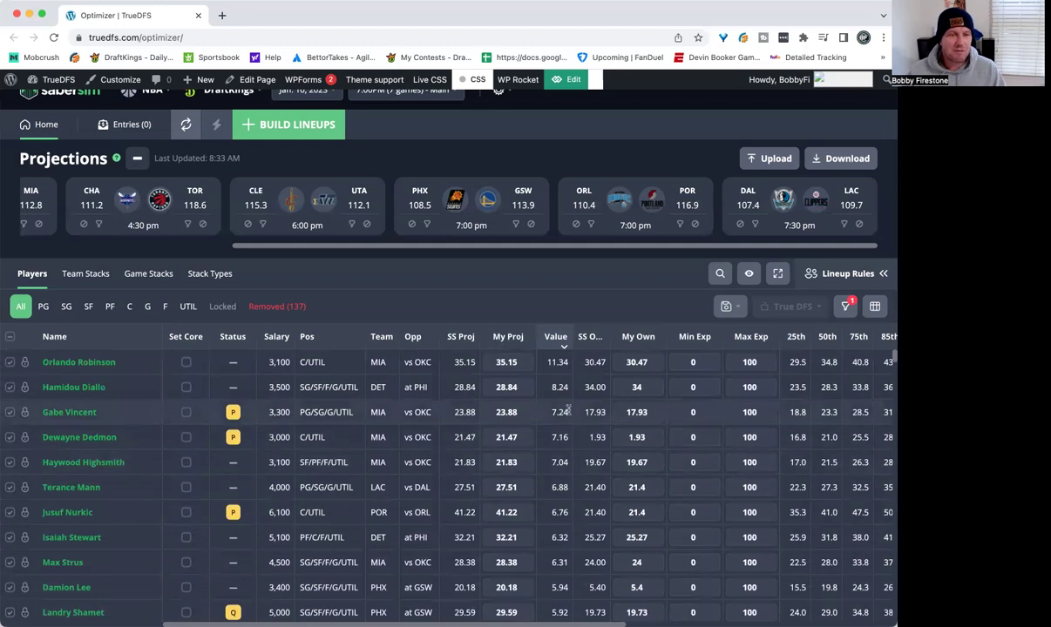
mouse_move(628, 348)
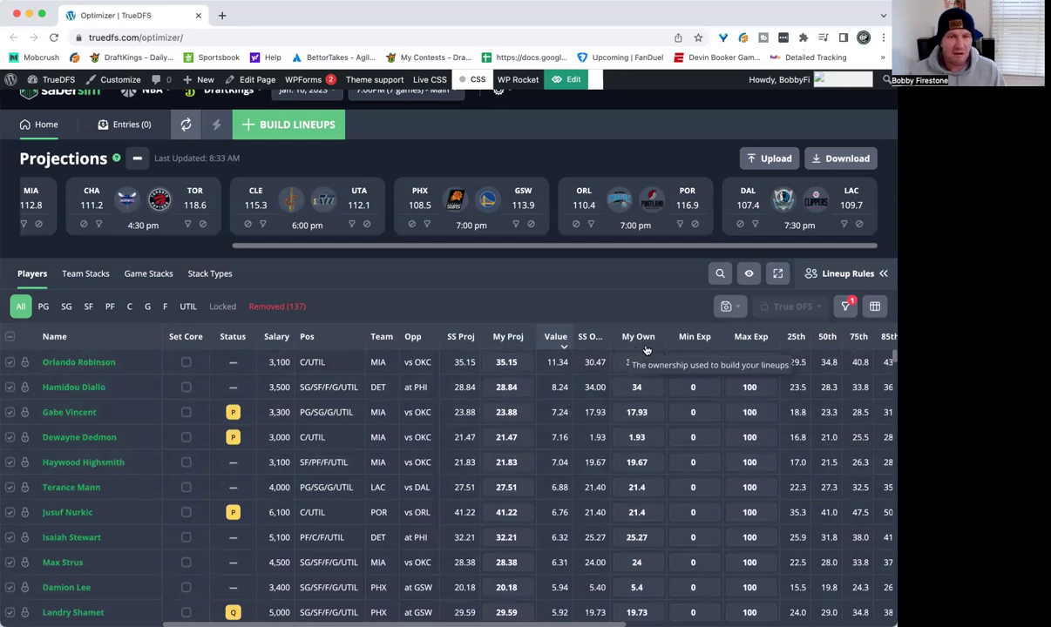